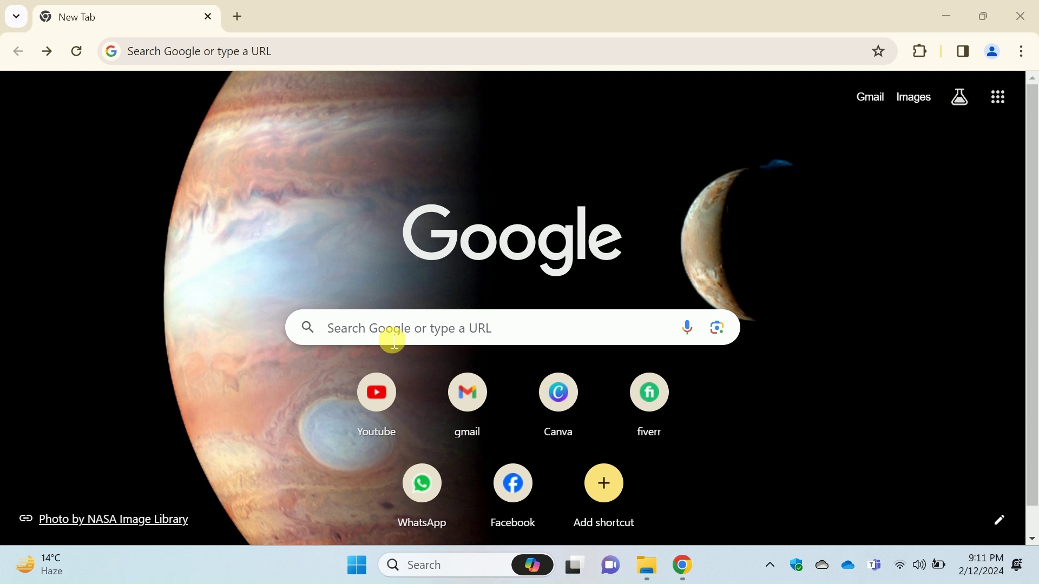
- Search Google for 'google bard' from the new tab
left_click(393, 341)
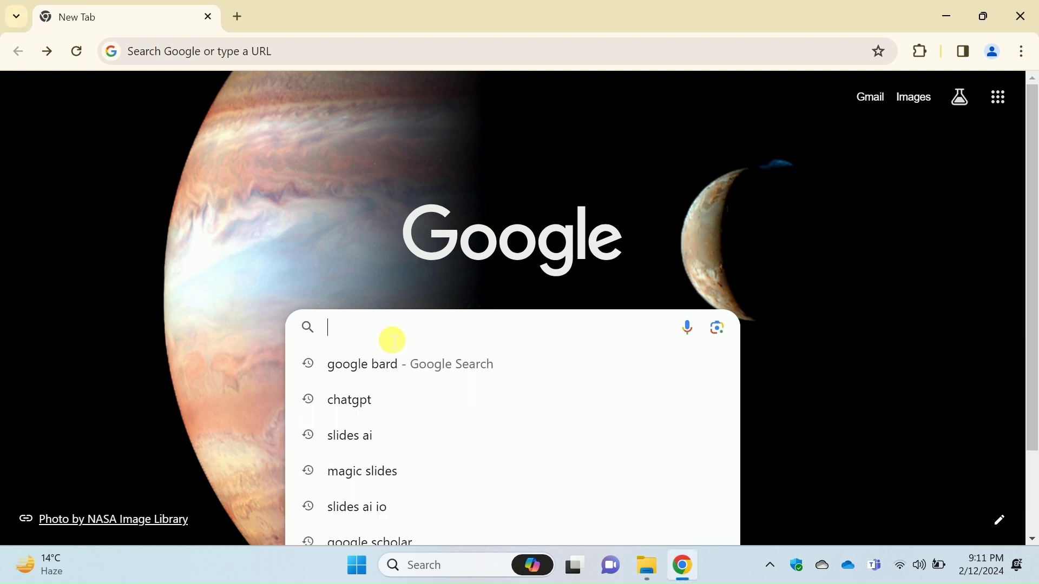
type("Google bard")
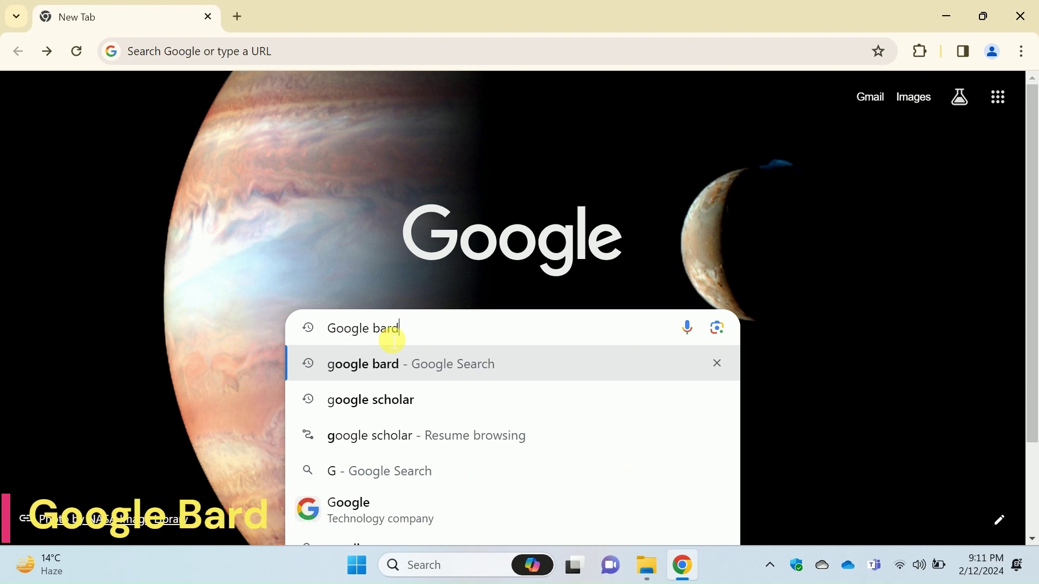
key("Return")
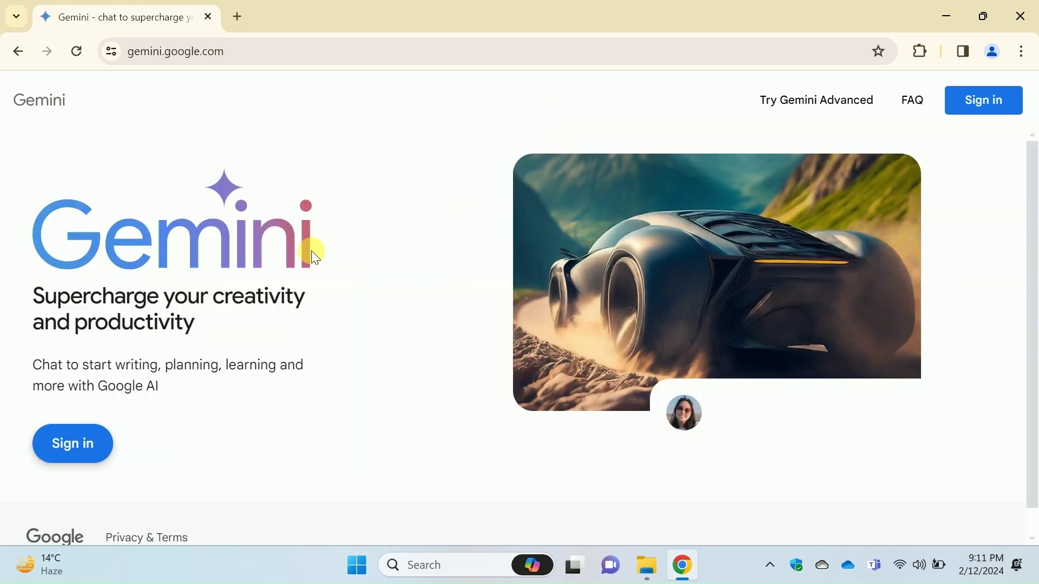
left_click_drag(22, 240, 280, 244)
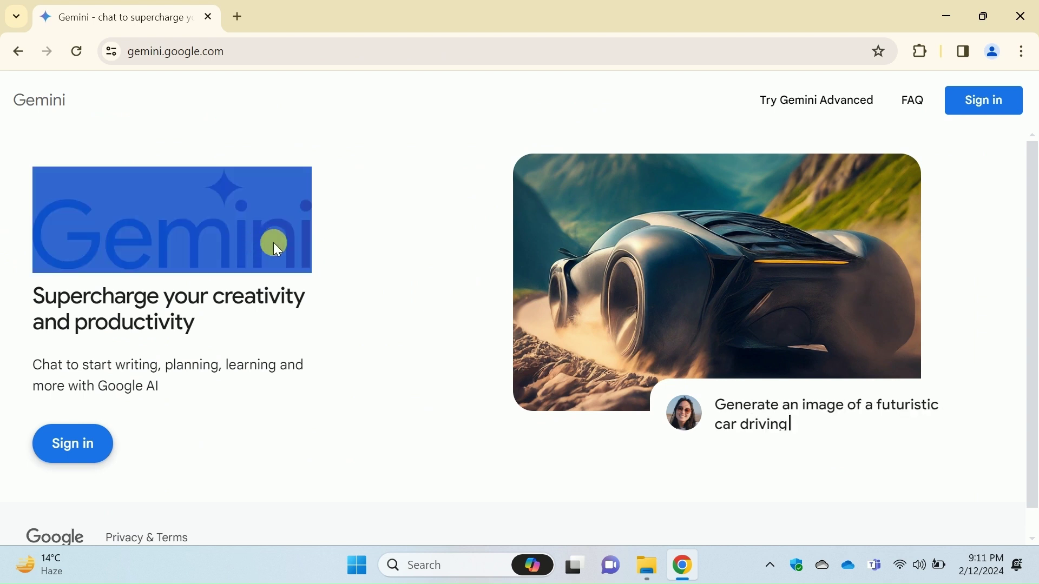
left_click(351, 281)
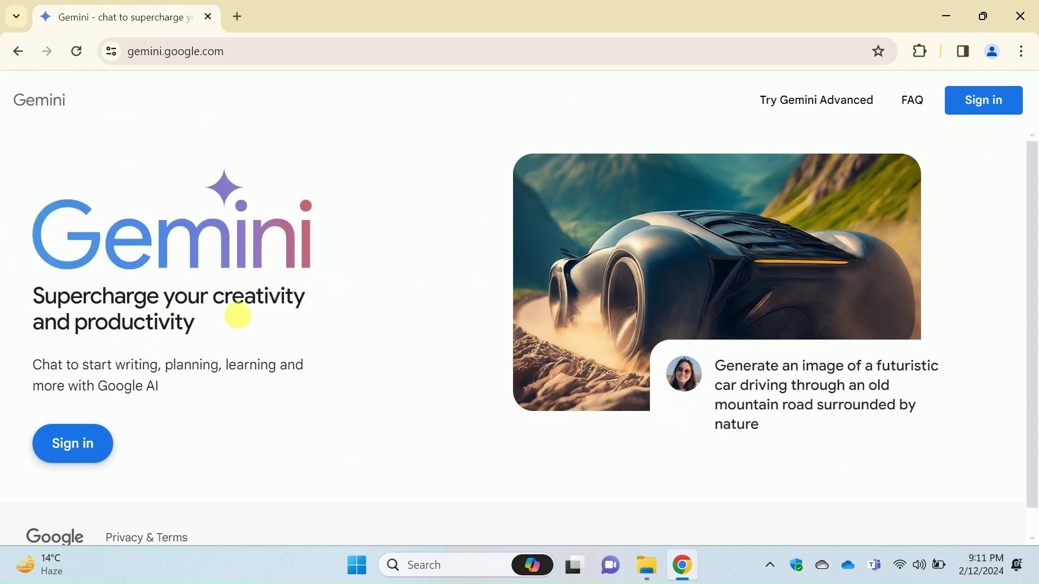
left_click_drag(204, 324, 20, 298)
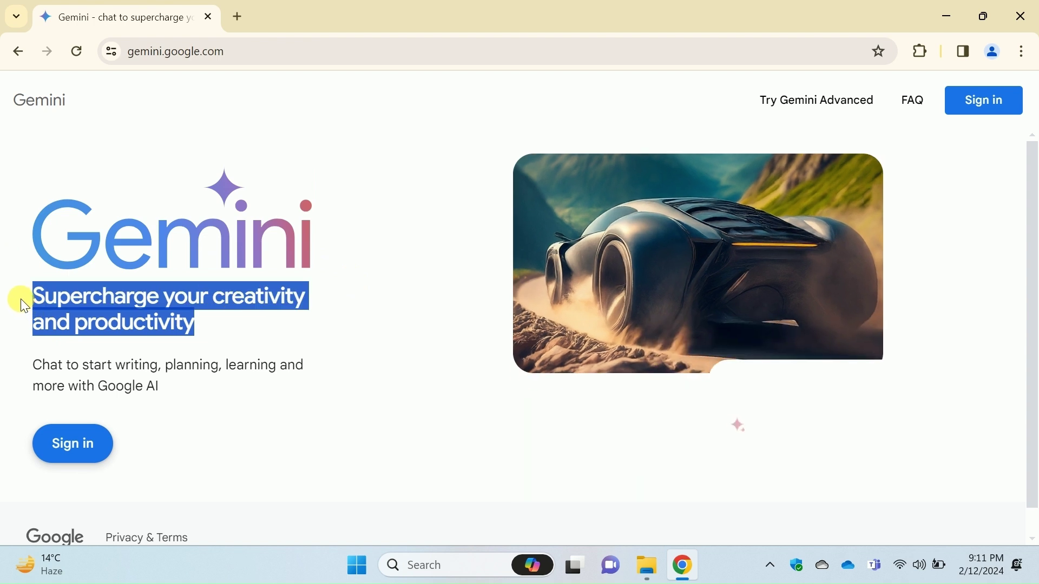
left_click(20, 299)
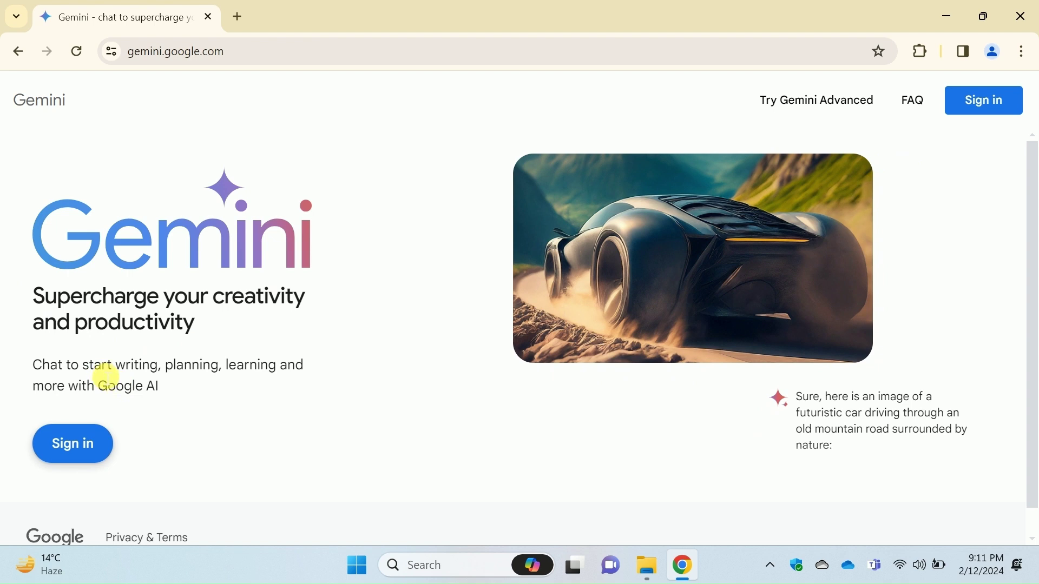
left_click_drag(116, 365, 219, 408)
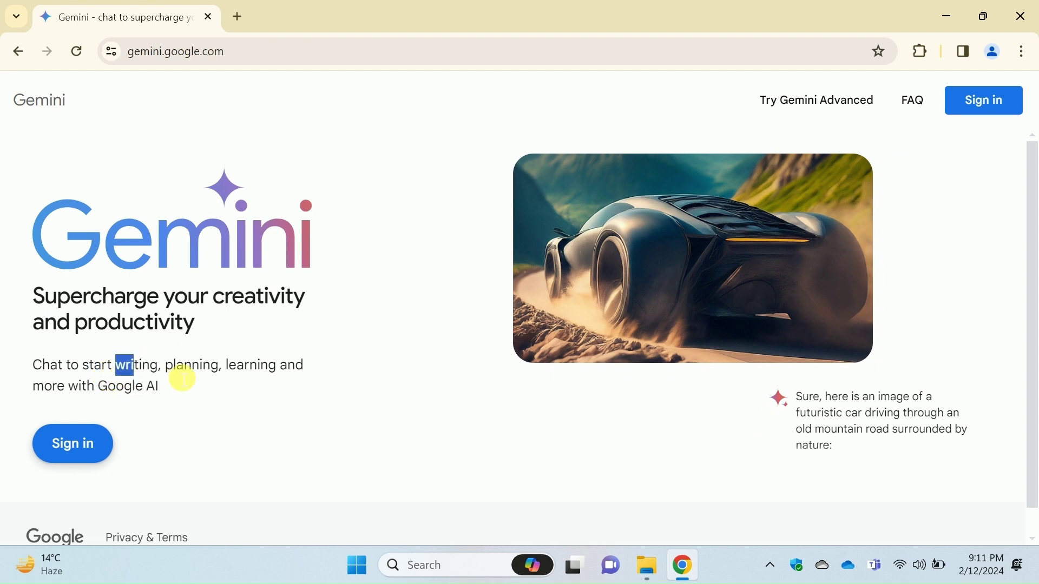
left_click(217, 410)
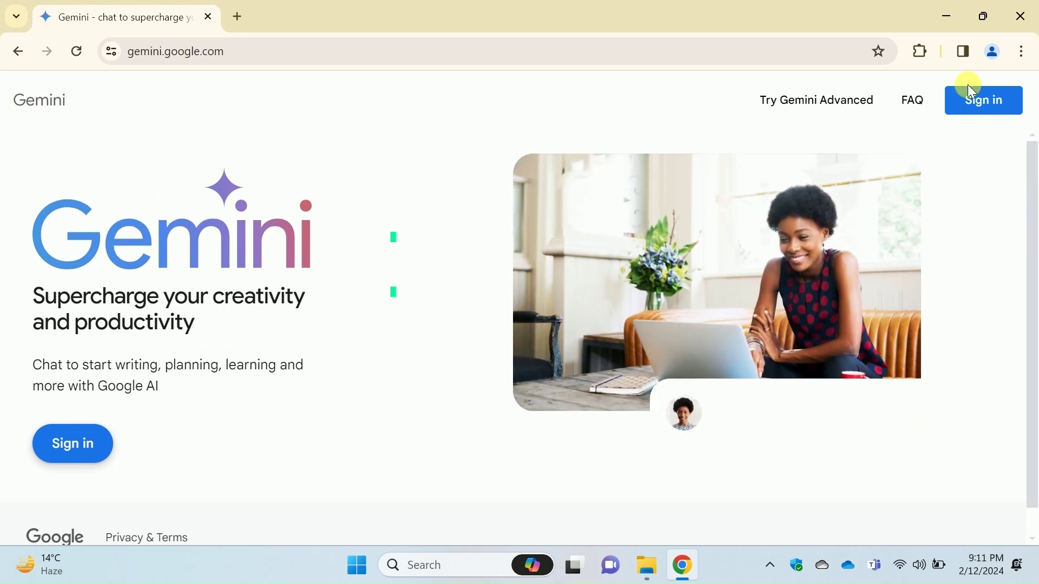
- Sign in to the Google account with its password
left_click(982, 99)
left_click(475, 288)
type("•••")
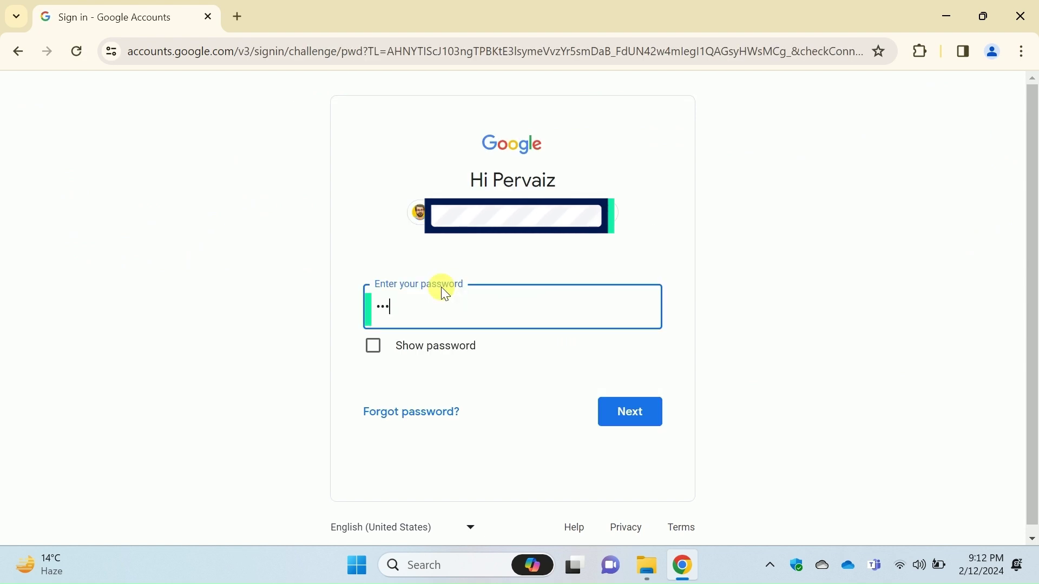
type("••••••••")
key("Return")
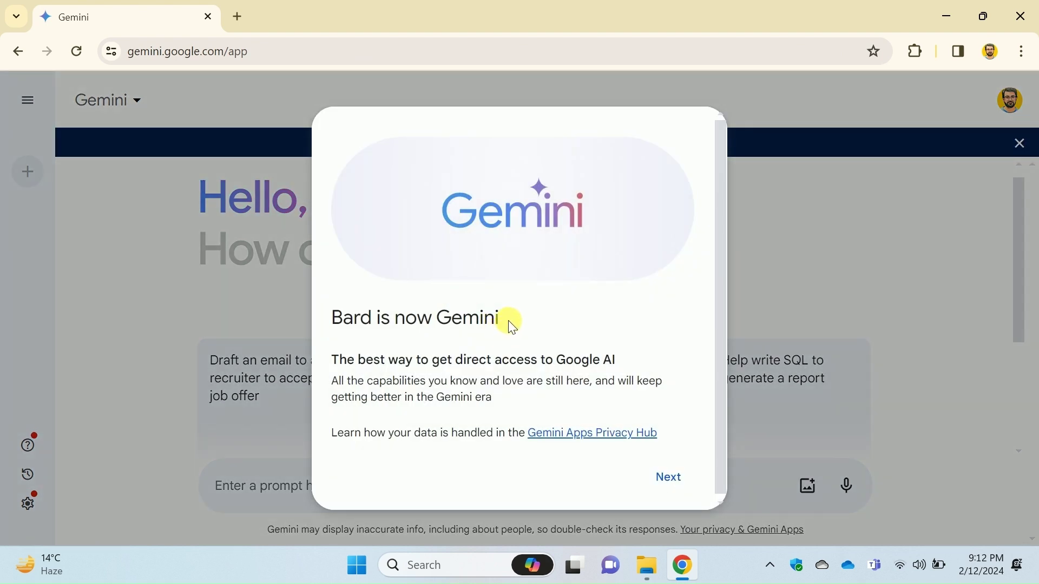
- Dismiss the 'Bard is now Gemini' welcome and privacy notice, then check the available models
left_click_drag(510, 320, 331, 320)
left_click(893, 244)
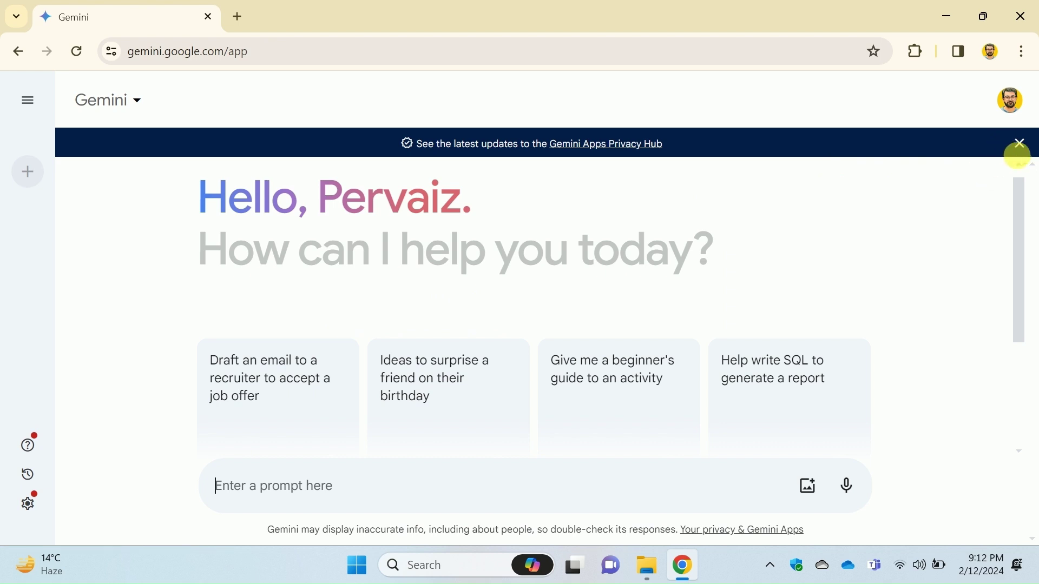
left_click(1020, 143)
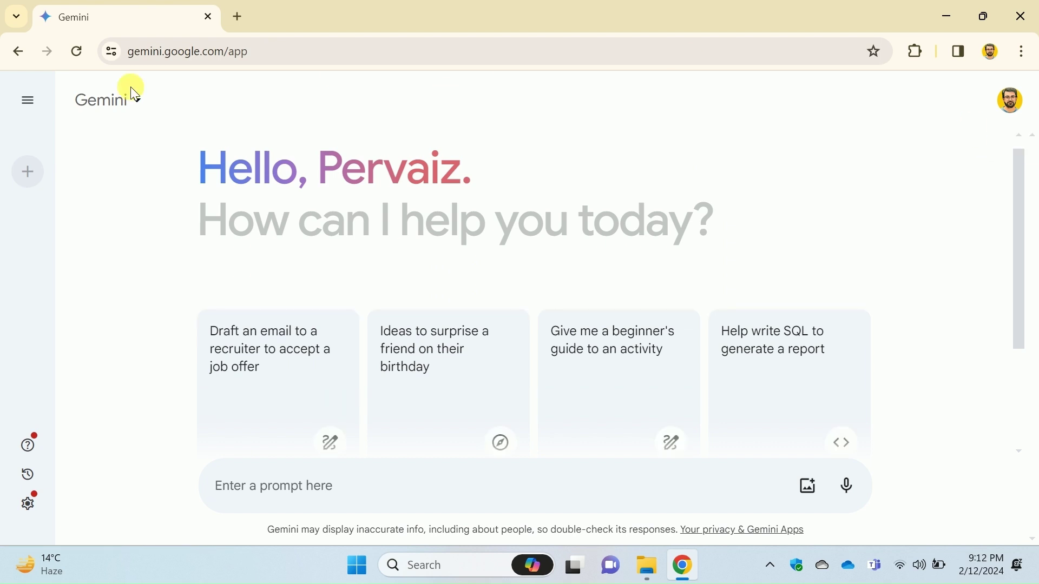
left_click(115, 95)
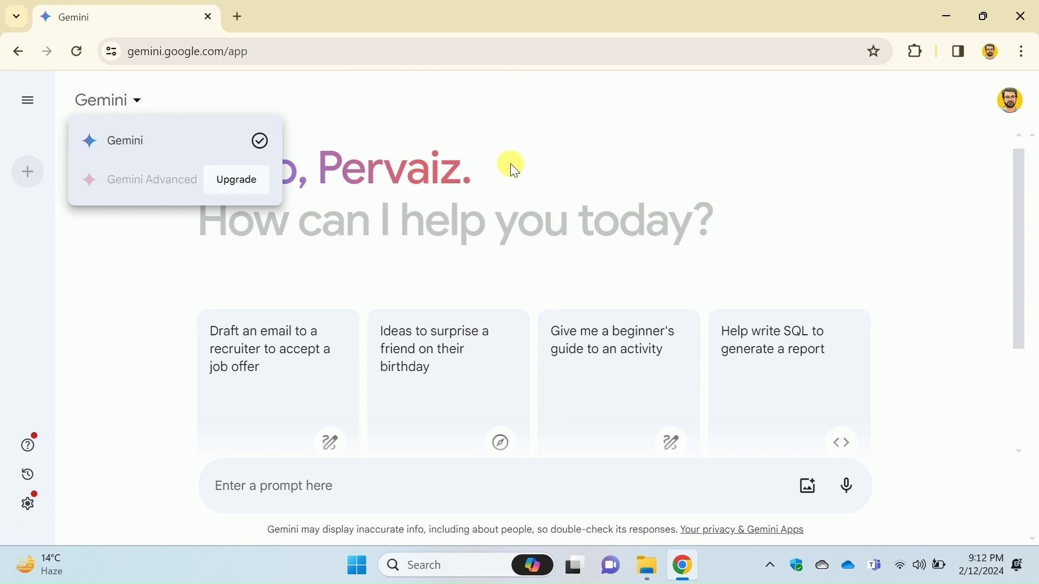
left_click(545, 144)
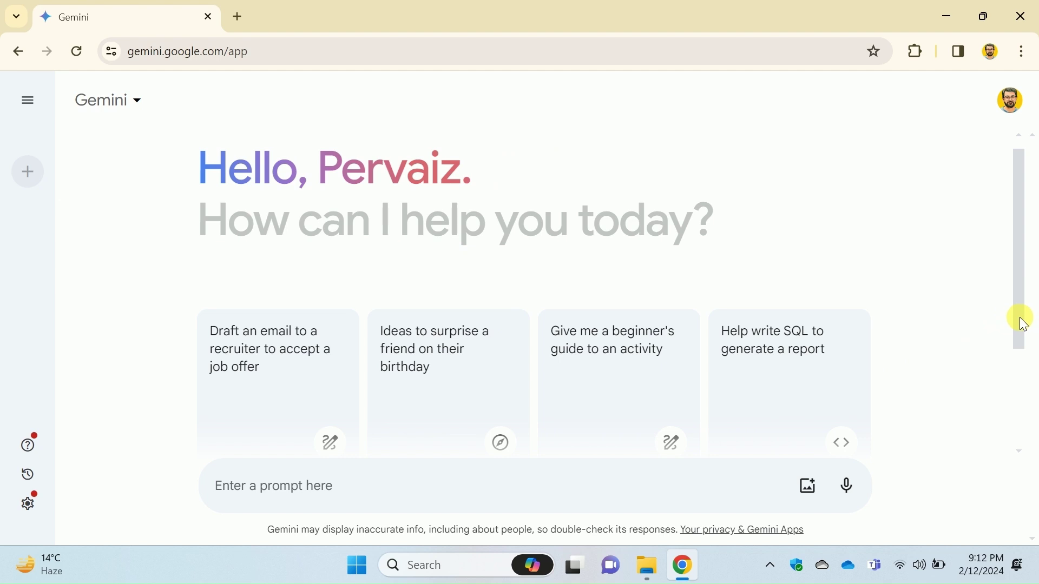
left_click_drag(1021, 320, 1015, 469)
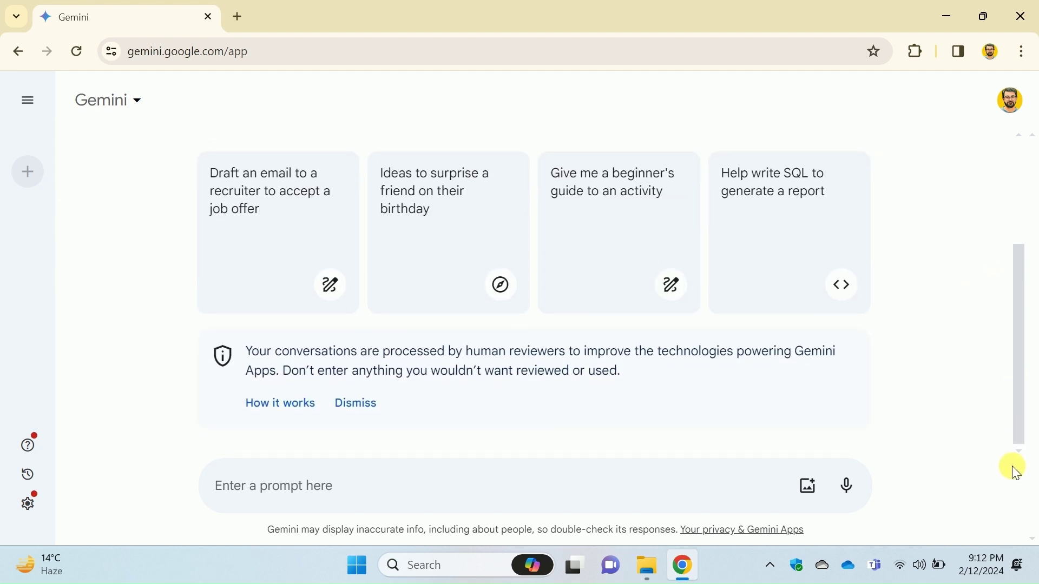
left_click_drag(1017, 438, 1026, 281)
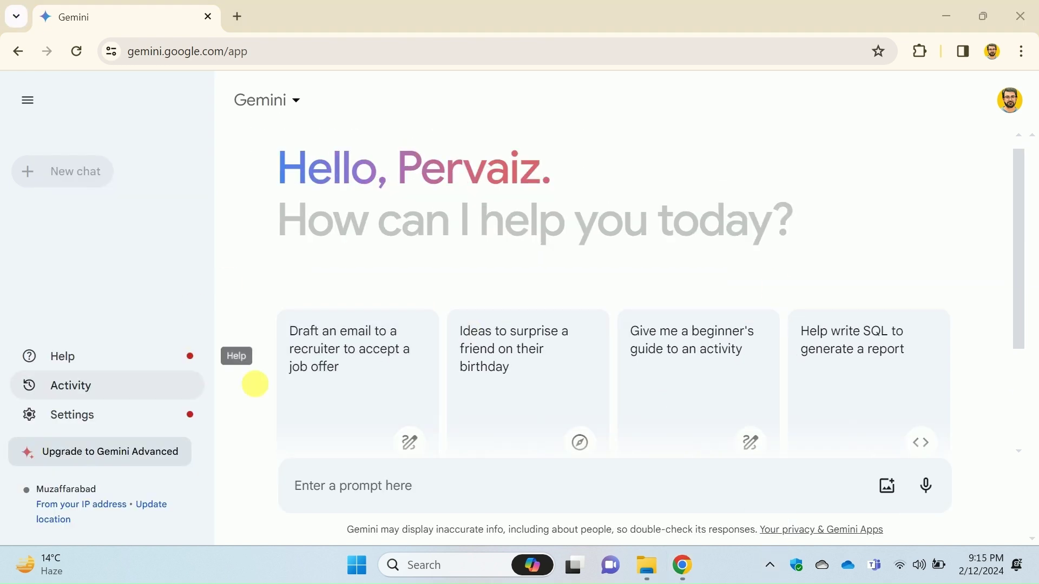
- Enable and connect Google Workspace and enable YouTube in Extensions, then return to chat home
left_click(98, 415)
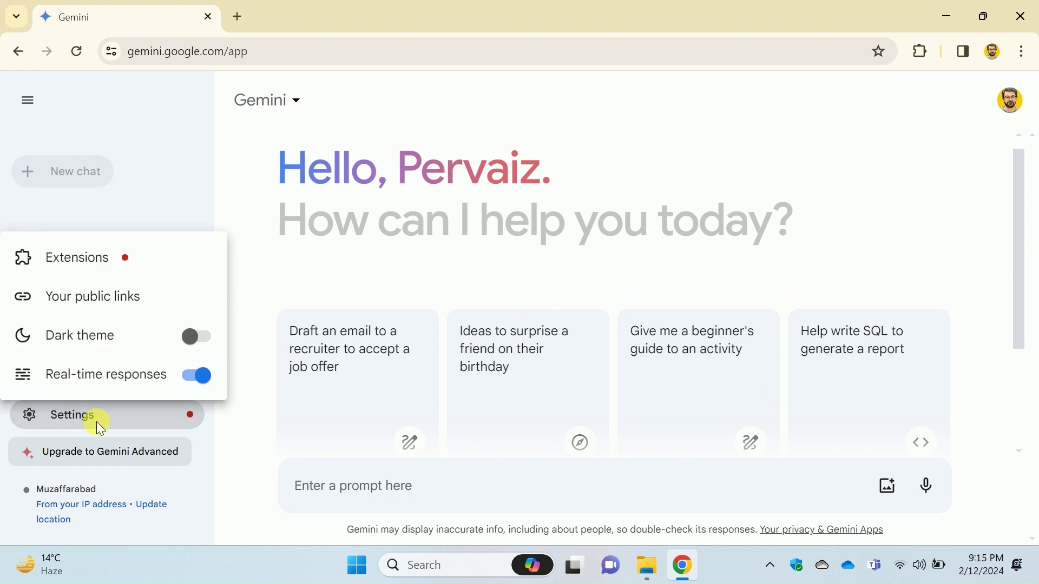
left_click(98, 261)
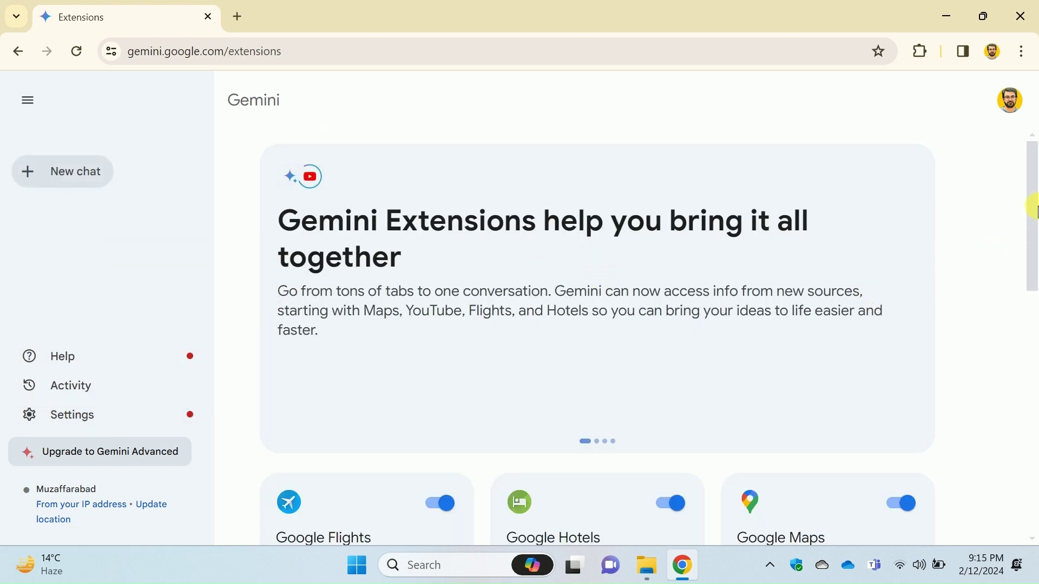
left_click_drag(1035, 210, 1034, 446)
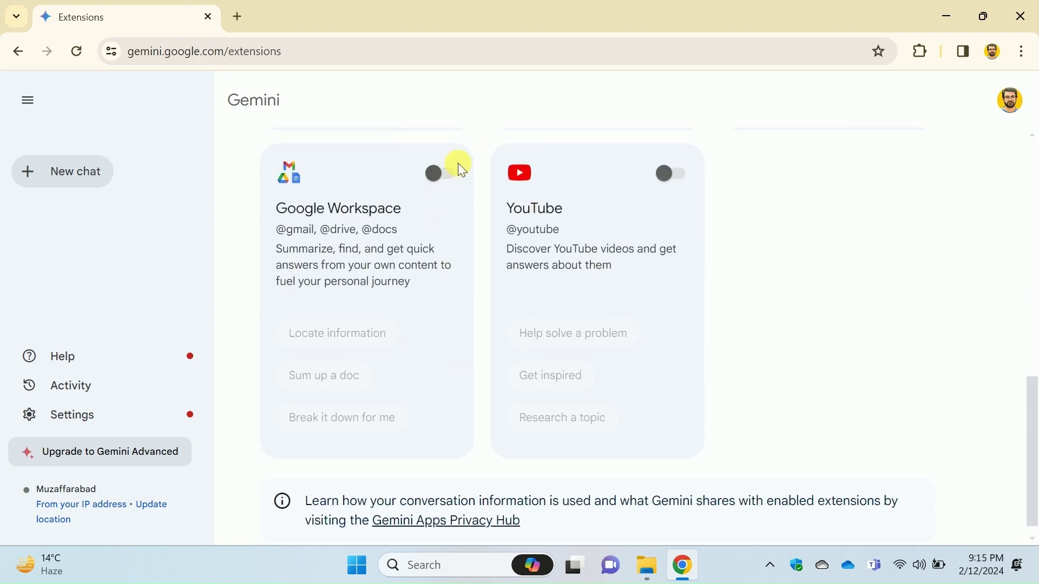
left_click(443, 173)
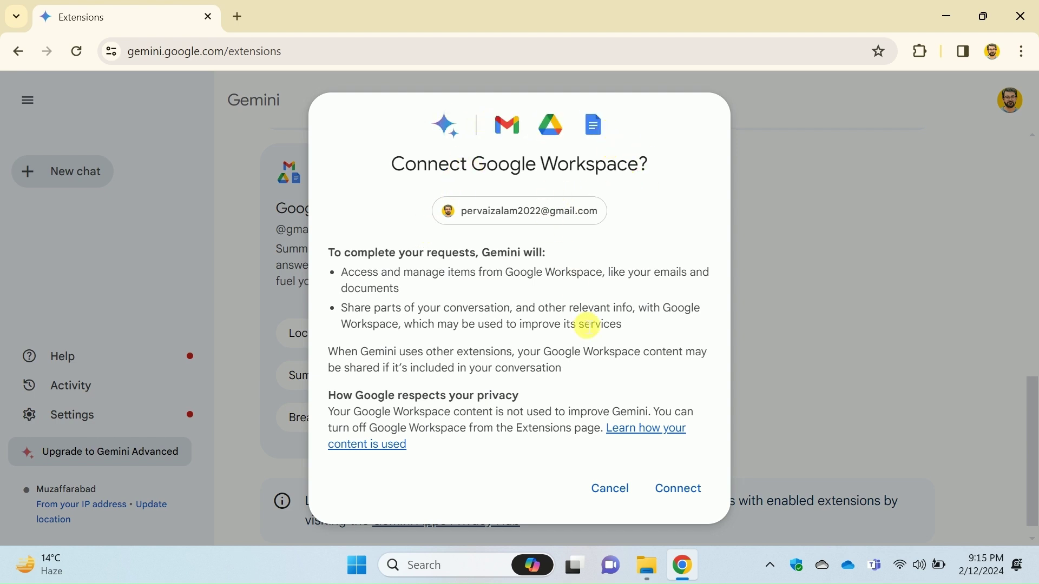
left_click(684, 494)
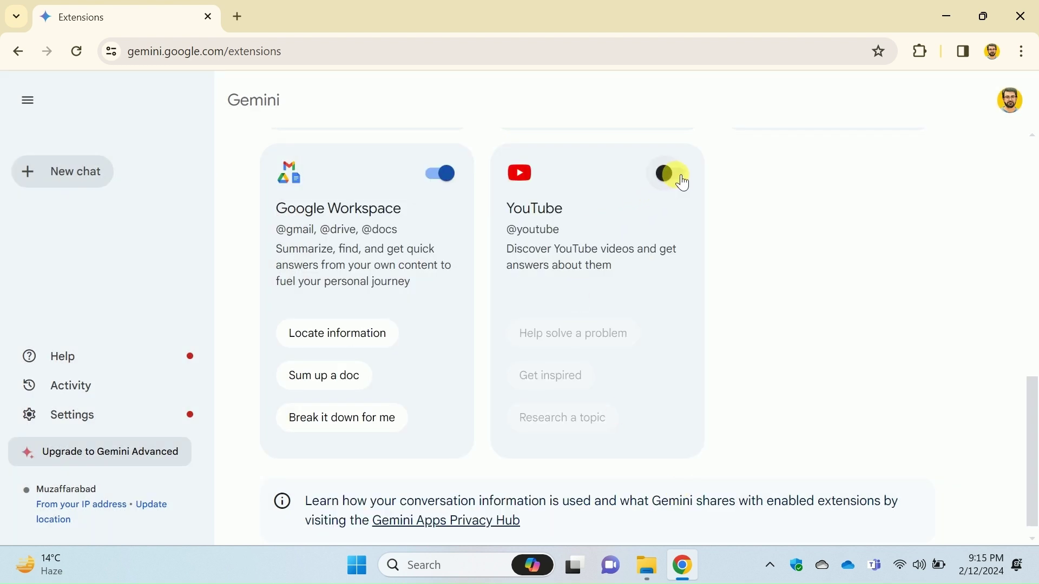
left_click(669, 173)
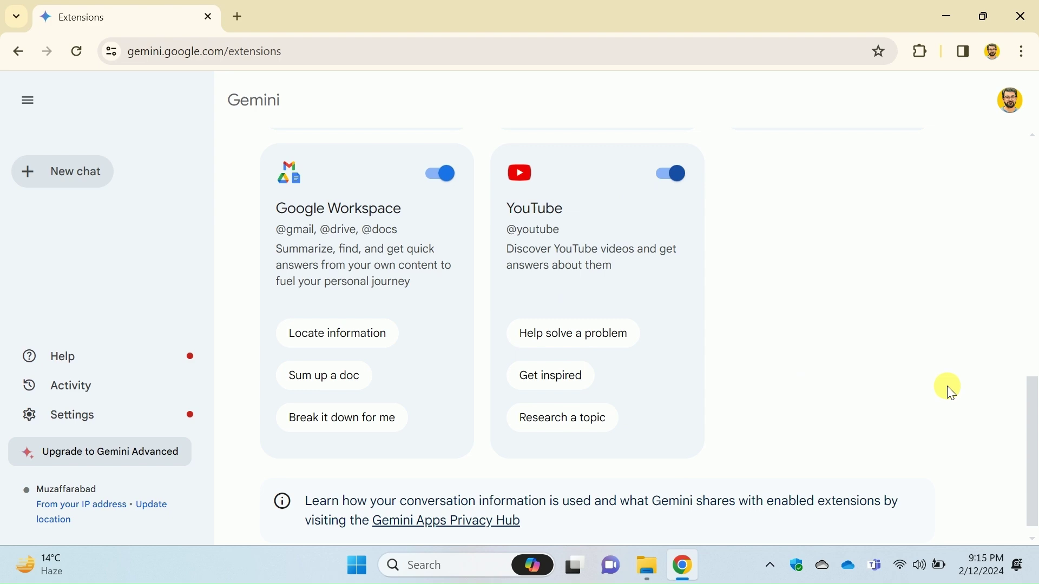
mouse_move(1032, 423)
left_mouse_down()
mouse_move(1032, 399)
mouse_move(1032, 416)
left_mouse_up()
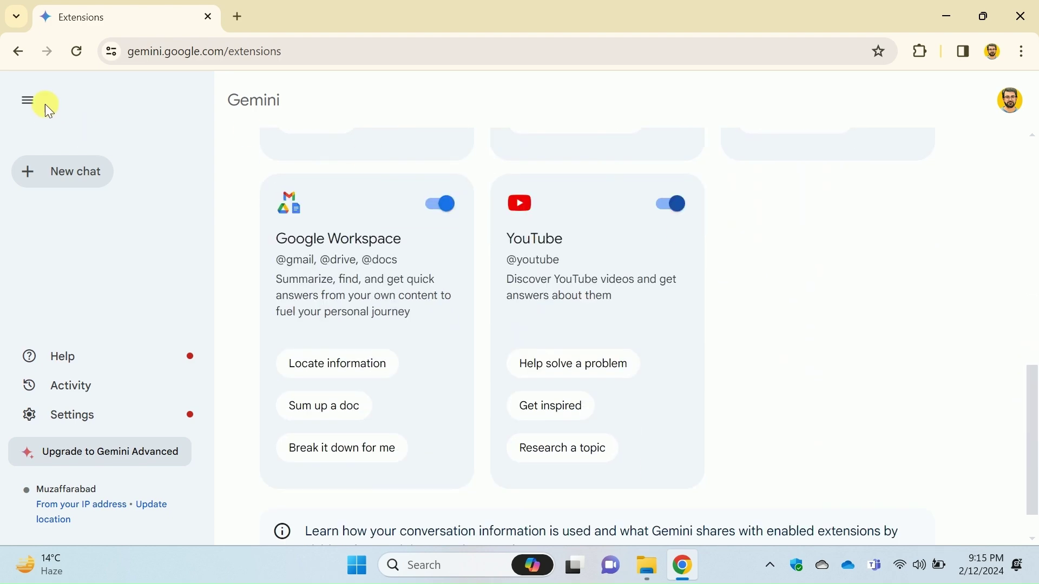
left_click(28, 101)
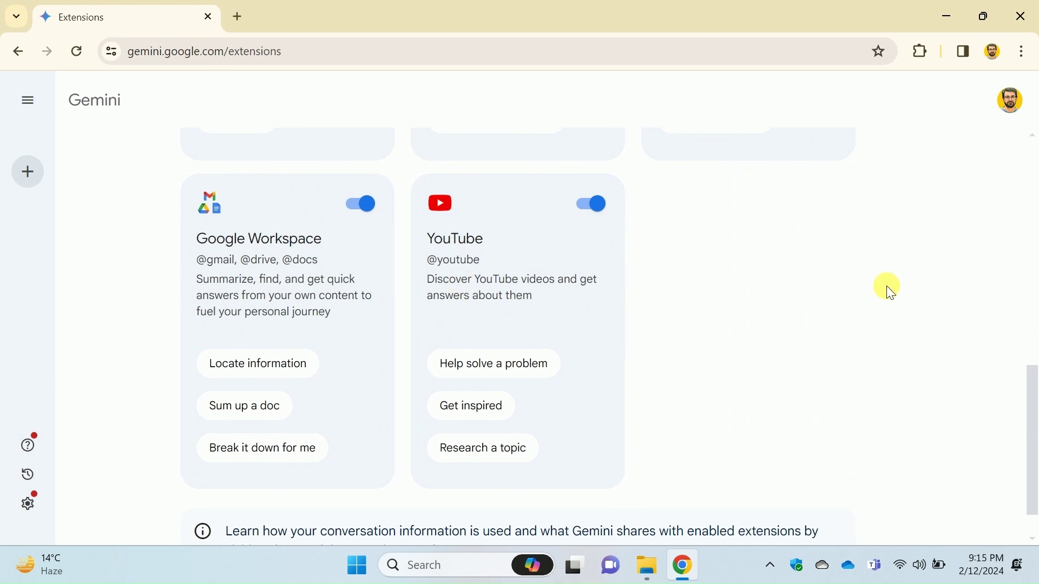
left_click(107, 105)
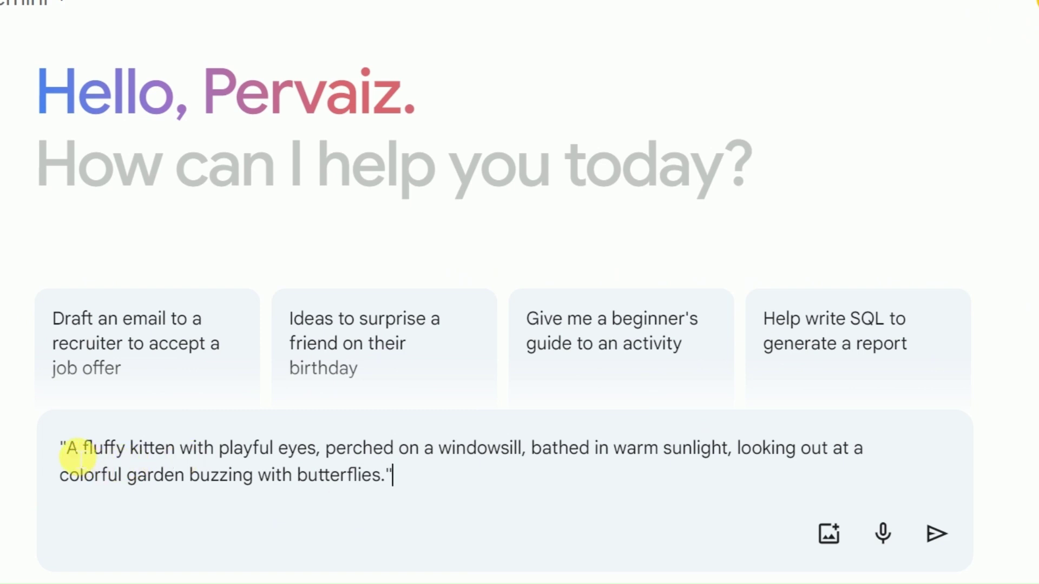
- Highlight the prompt's phrases: fluffy kitten with playful eyes, windowsill, garden and butterflies
left_click_drag(66, 451, 536, 462)
left_click(329, 452)
left_click(531, 461)
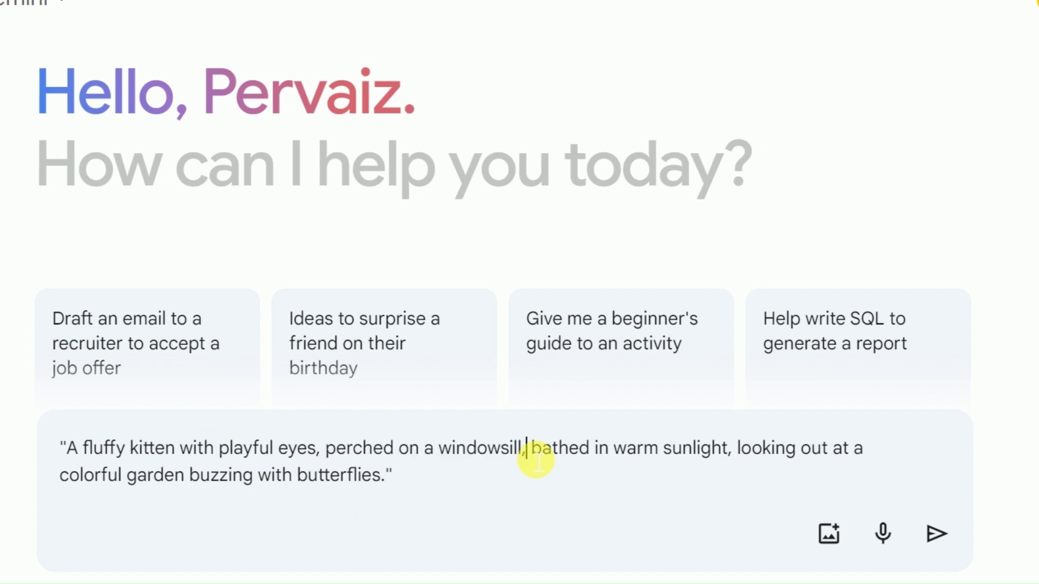
left_click_drag(735, 454, 546, 450)
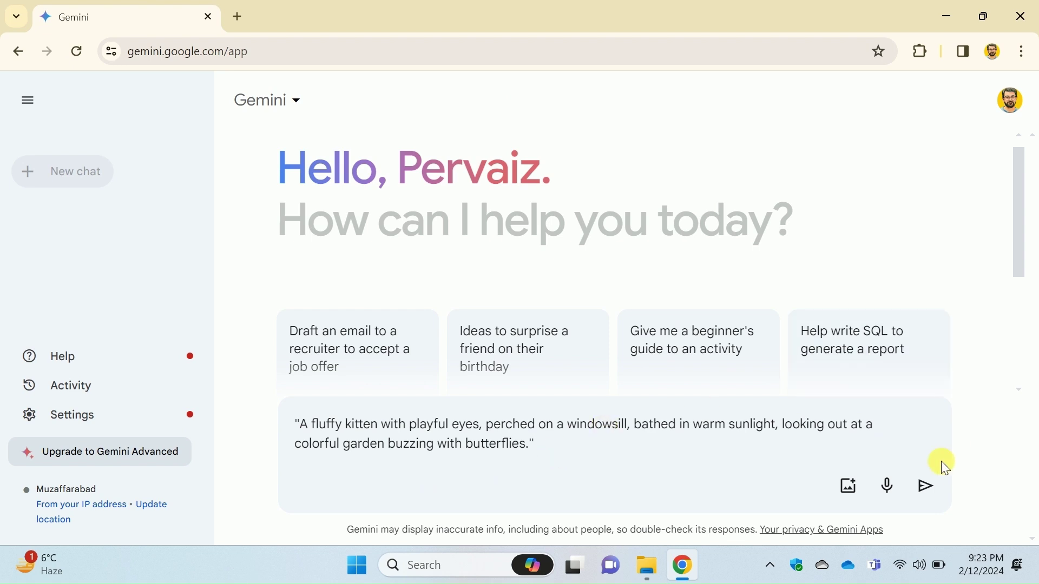
- Send the kitten prompt and download the generated kitten images at full size
left_click(929, 489)
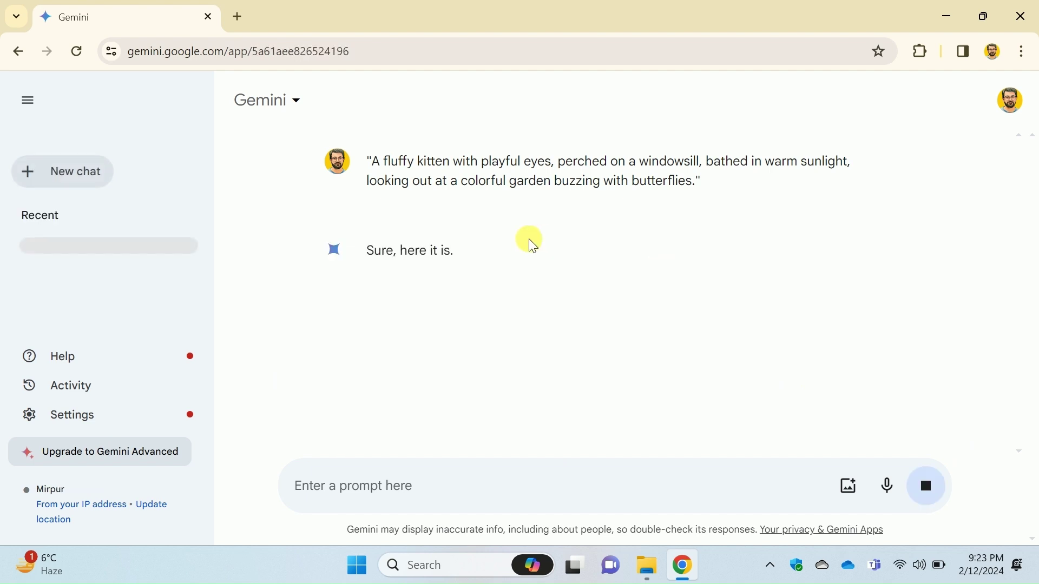
mouse_move(1025, 248)
left_mouse_down()
mouse_move(1024, 339)
mouse_move(1009, 286)
left_mouse_up()
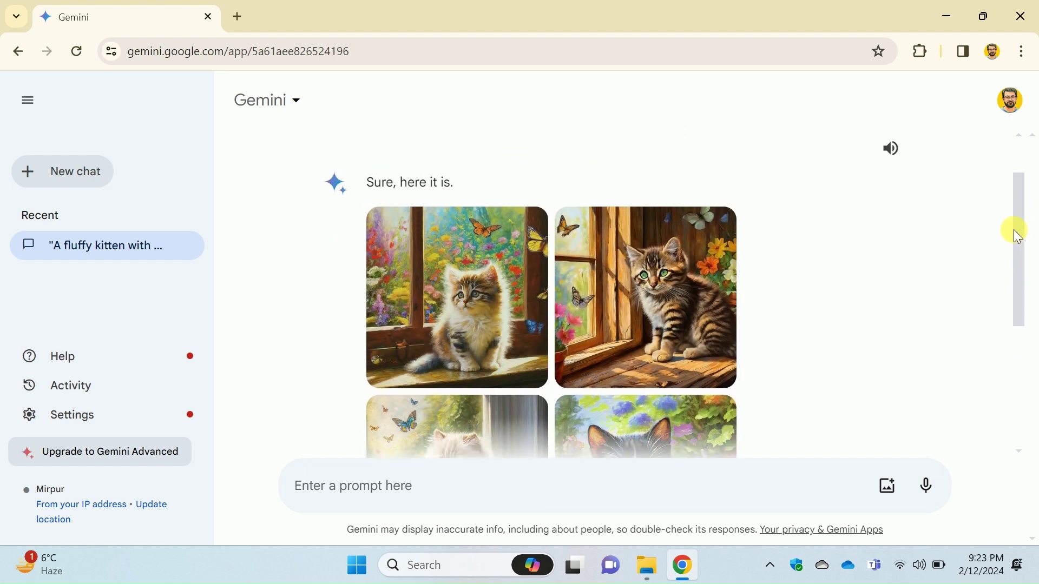
mouse_move(646, 371)
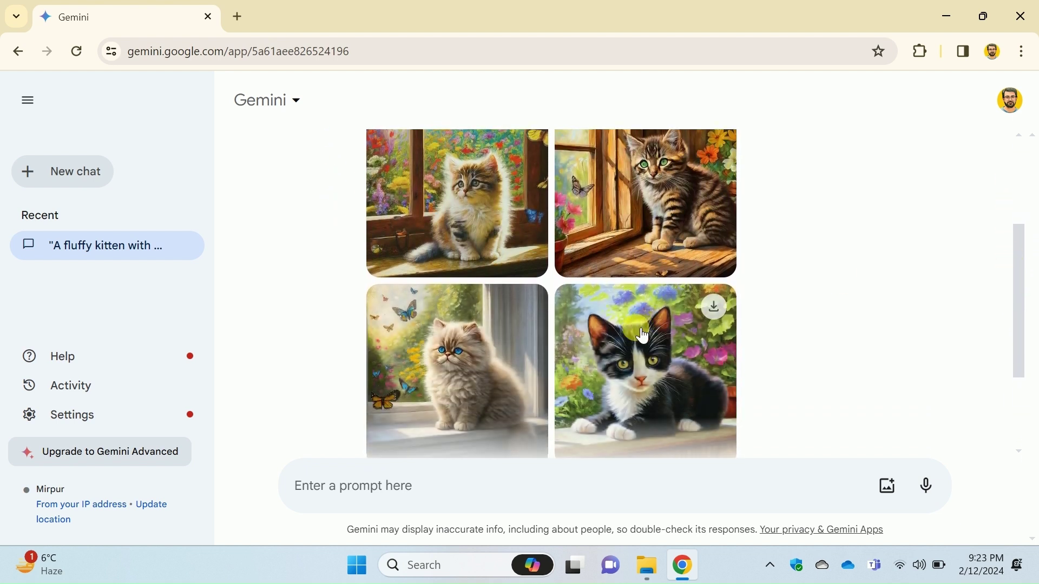
left_click(713, 306)
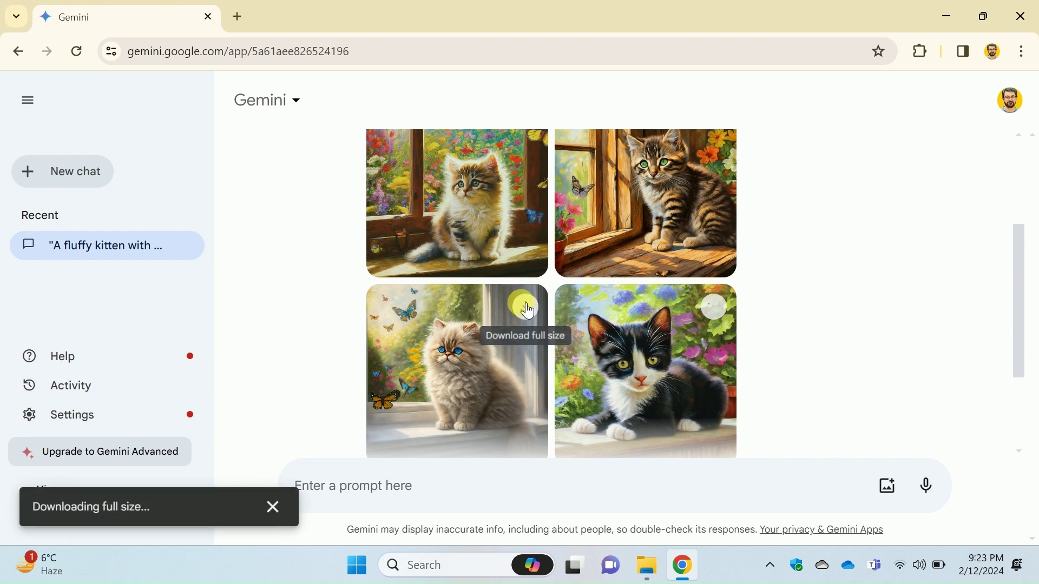
left_click(536, 308)
scroll(535, 309, "up", 2)
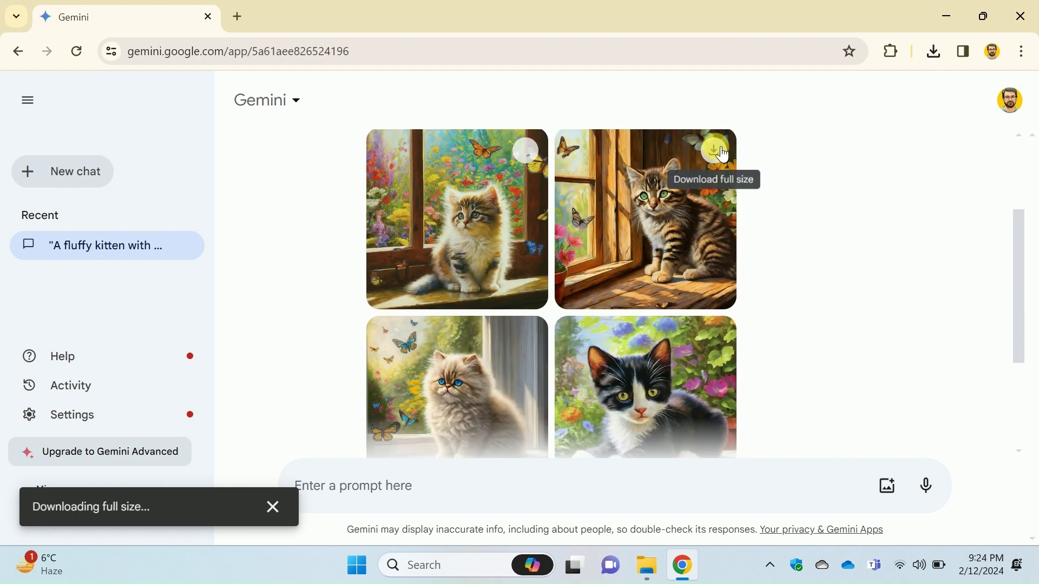
left_click(713, 150)
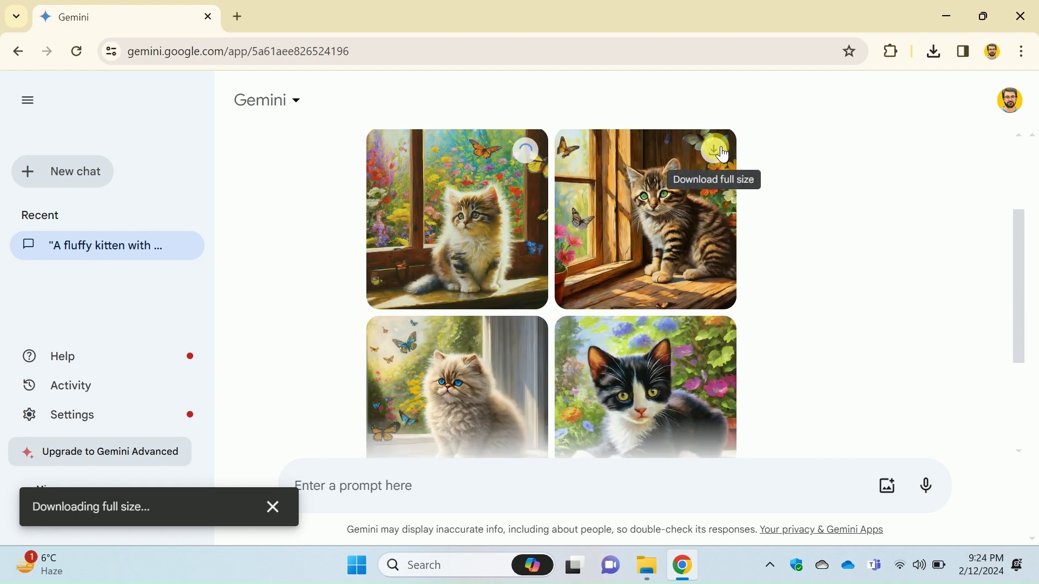
- Open the downloaded kitten image in Photos and browse the neighbouring downloaded images
left_click(933, 52)
left_click(806, 120)
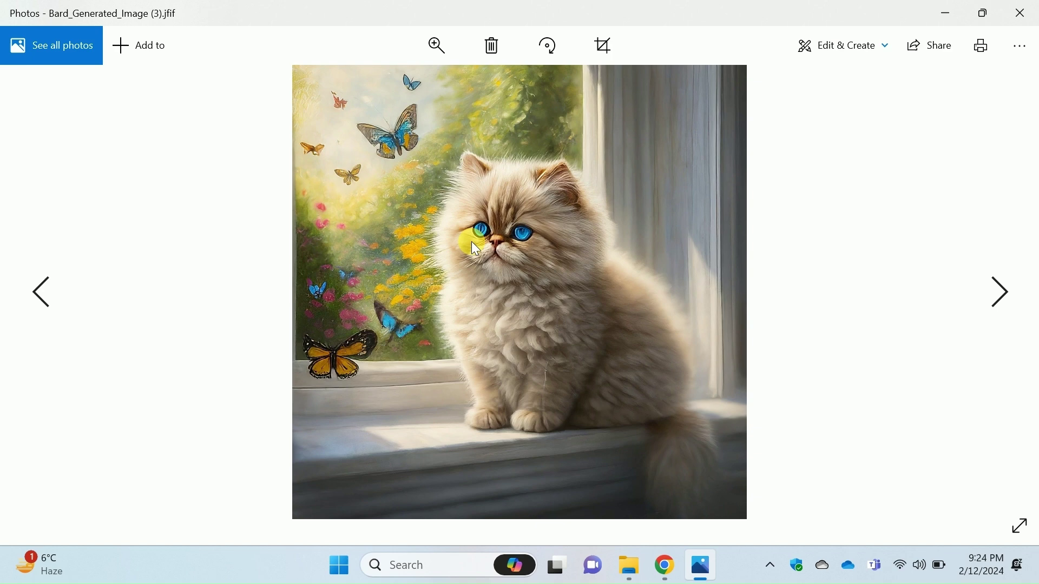
key("Left")
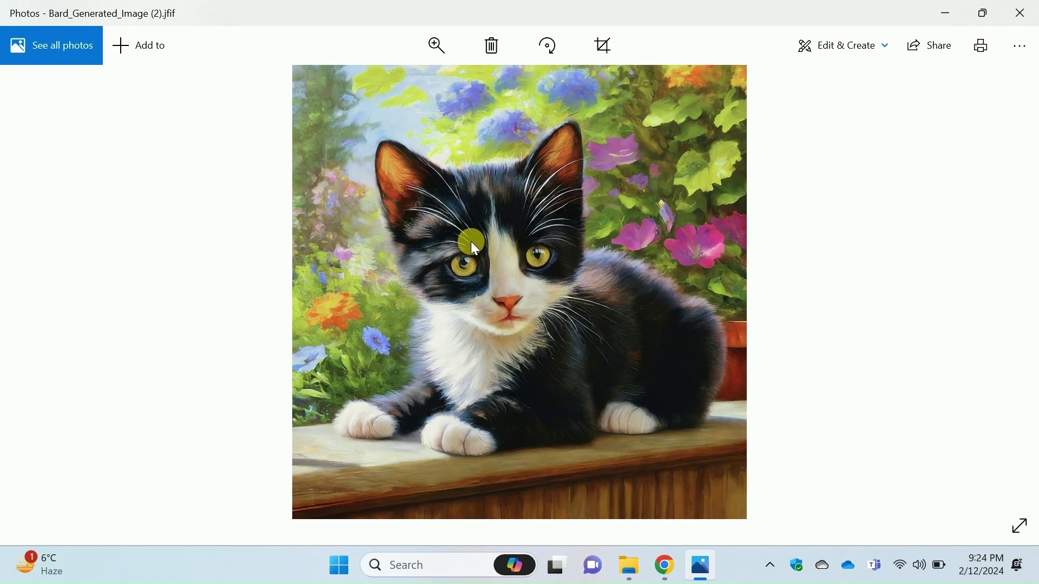
key("Left")
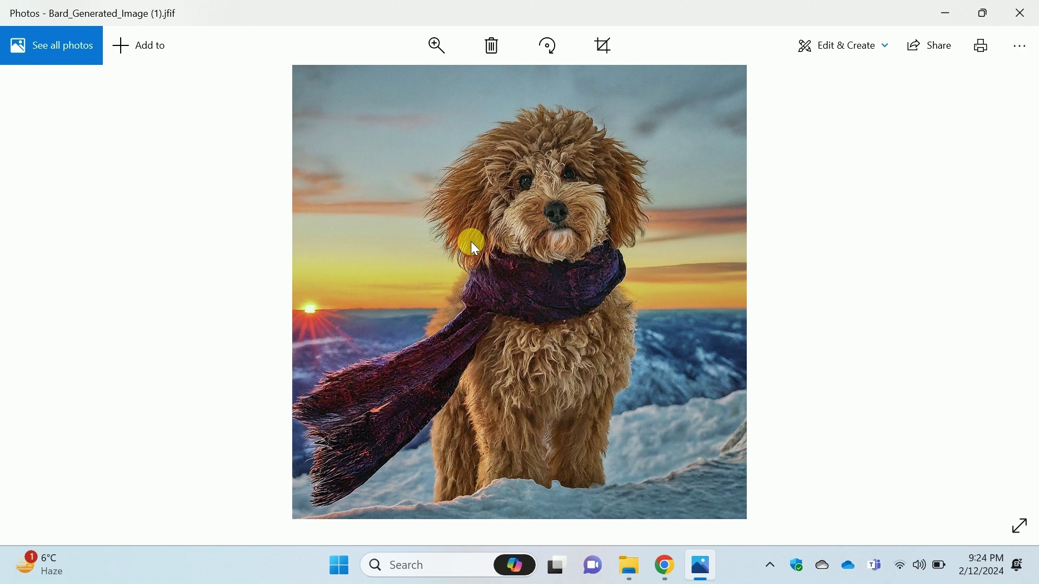
key("Left")
key("Left")
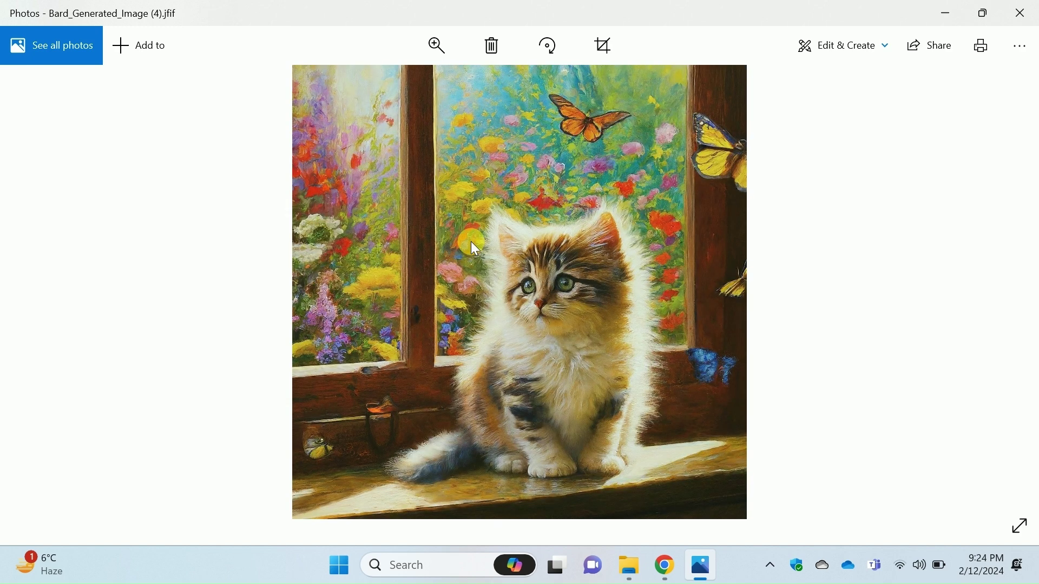
key("Right")
key("Right")
key("Left")
key("Right")
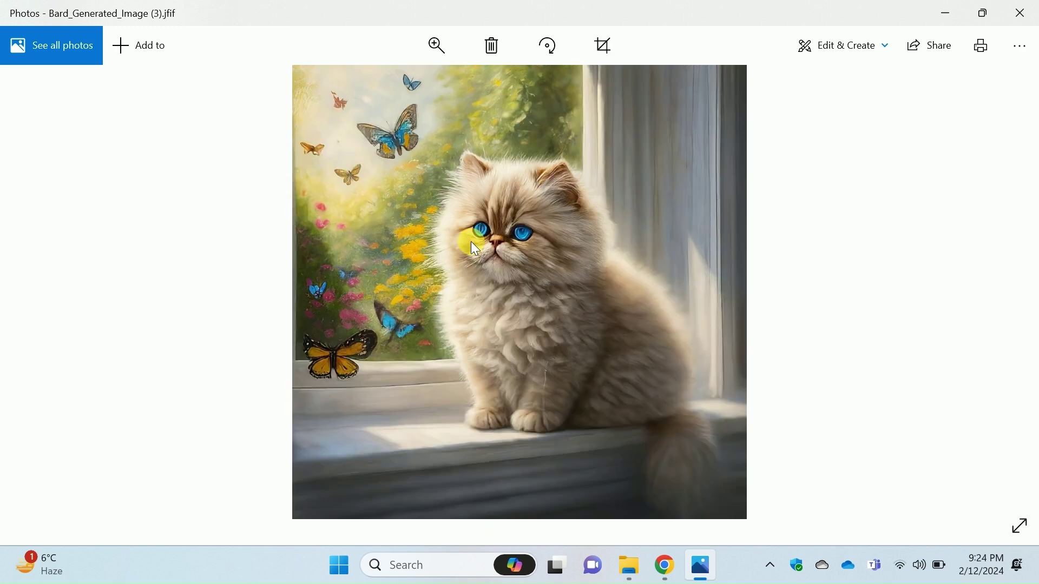
key("Left")
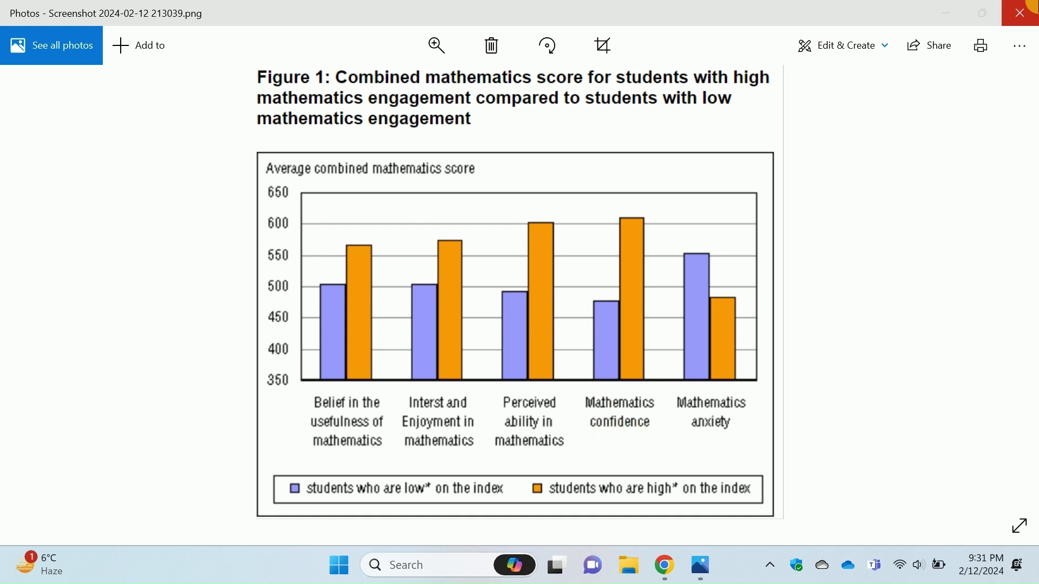
- Close Photos, attach the Desktop graph screenshot, and send a request to explain it precisely
left_click(1021, 13)
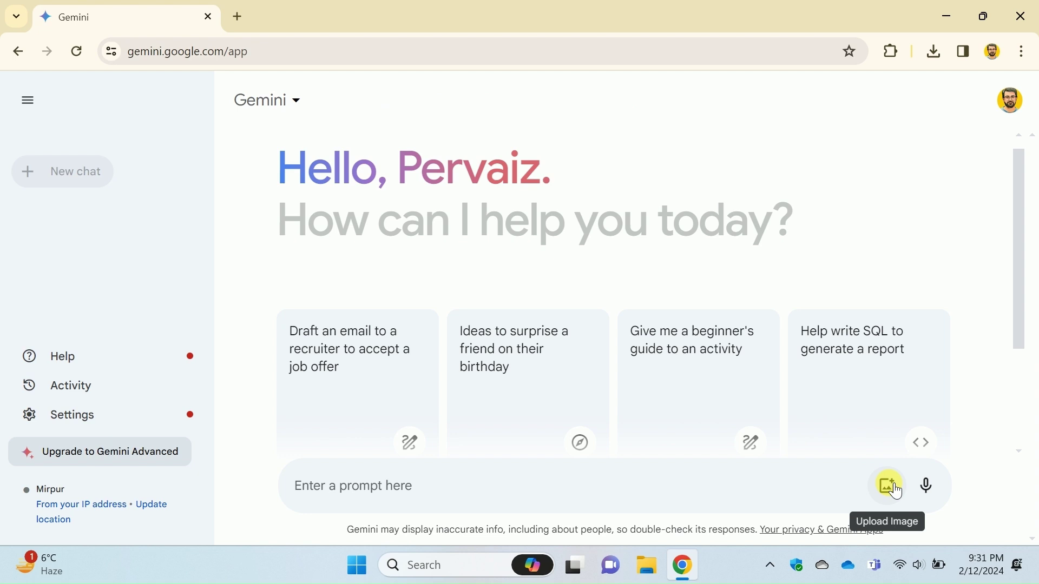
left_click(890, 488)
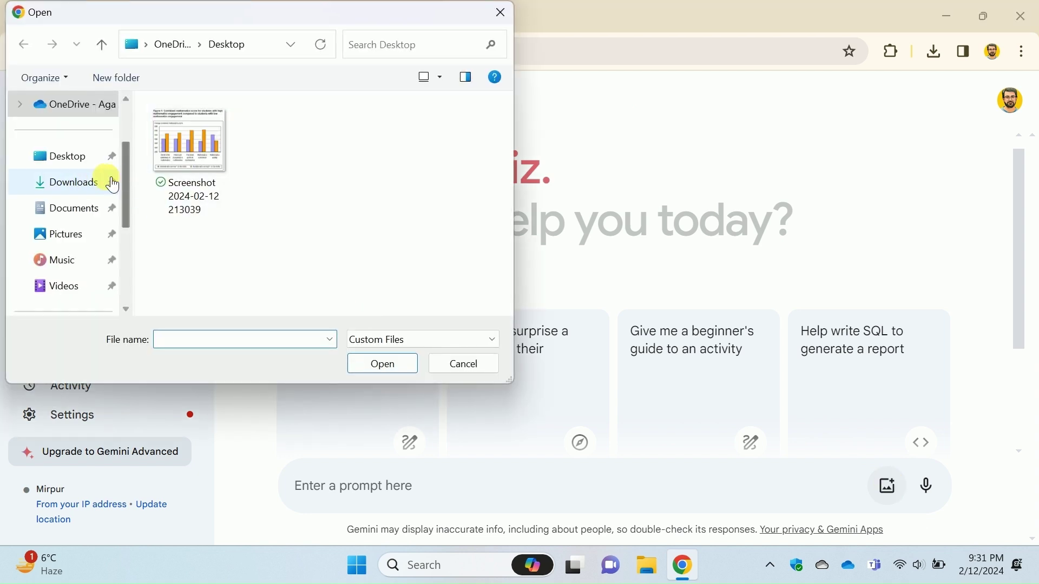
left_click(185, 166)
left_click(378, 369)
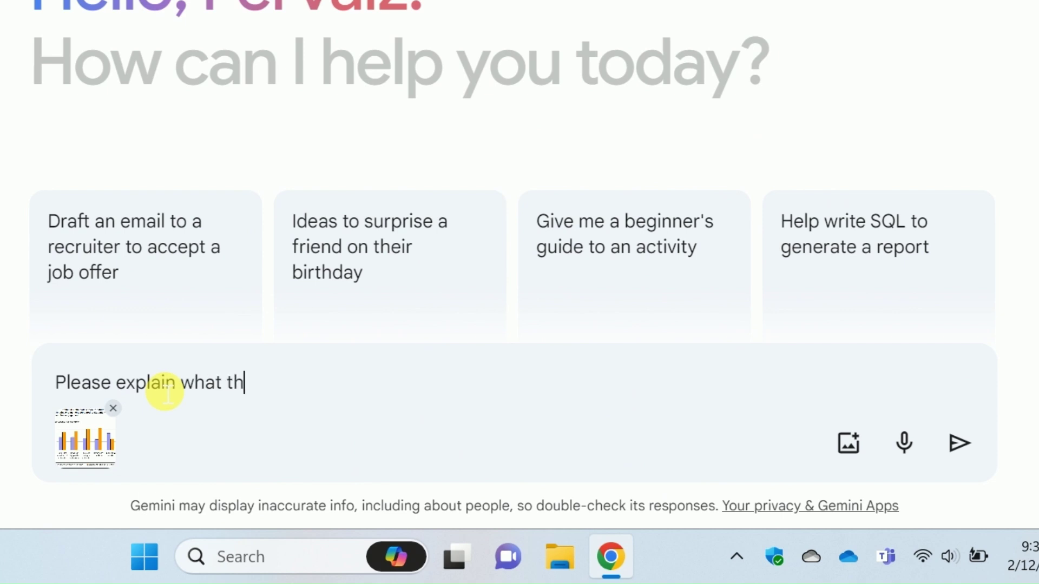
type("is graph is a;; and")
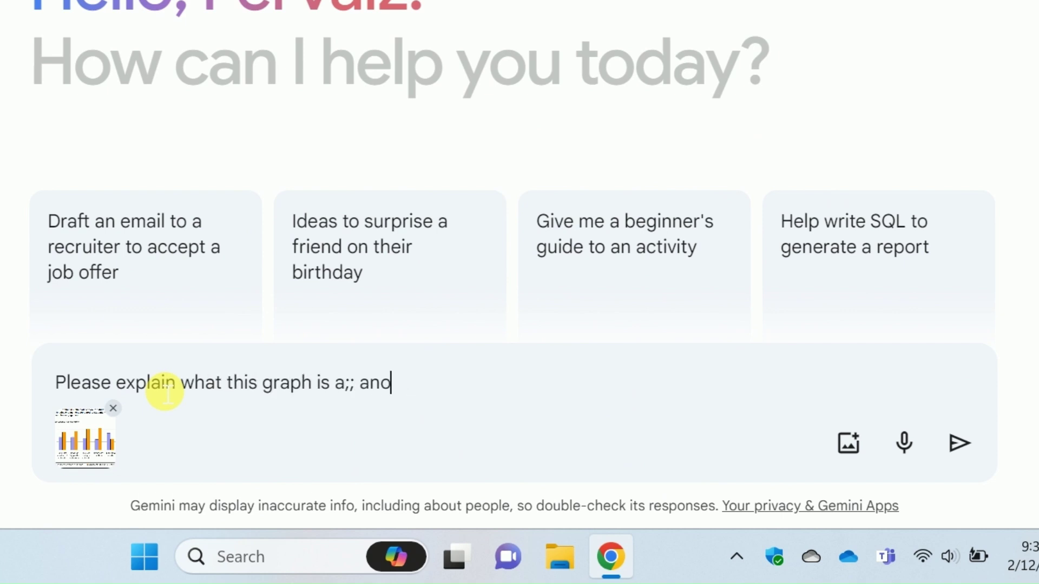
key("BackSpace")
key("BackSpace")
key("BackSpace")
type("ll about, ")
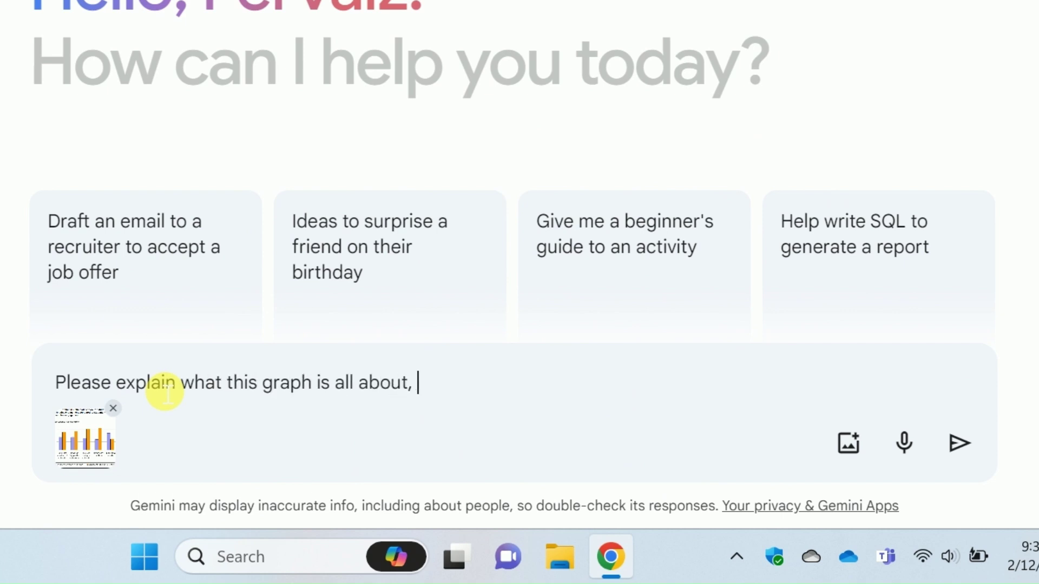
type("extract more pre")
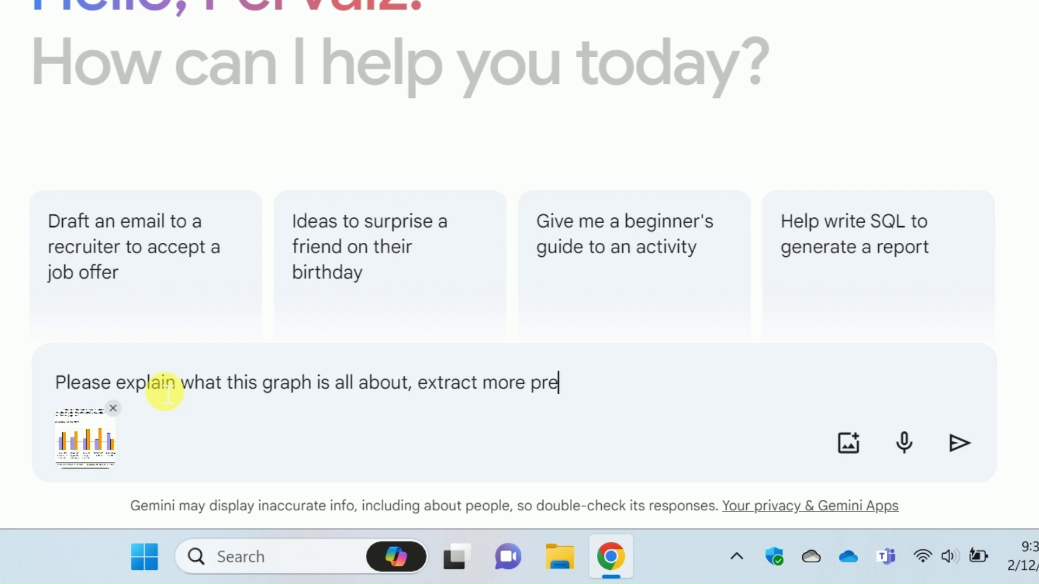
type("cise information ")
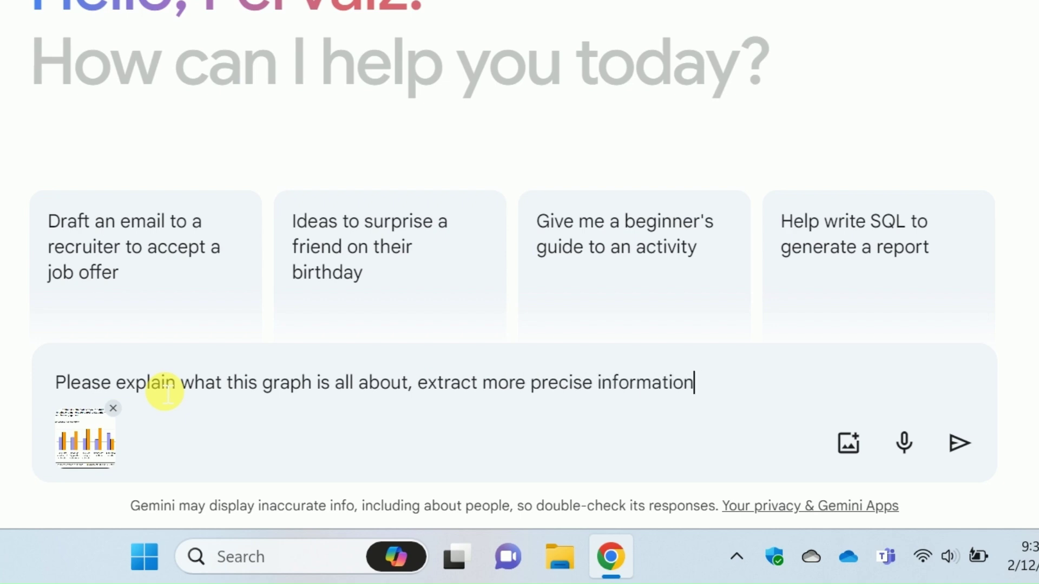
type(".")
left_click(959, 443)
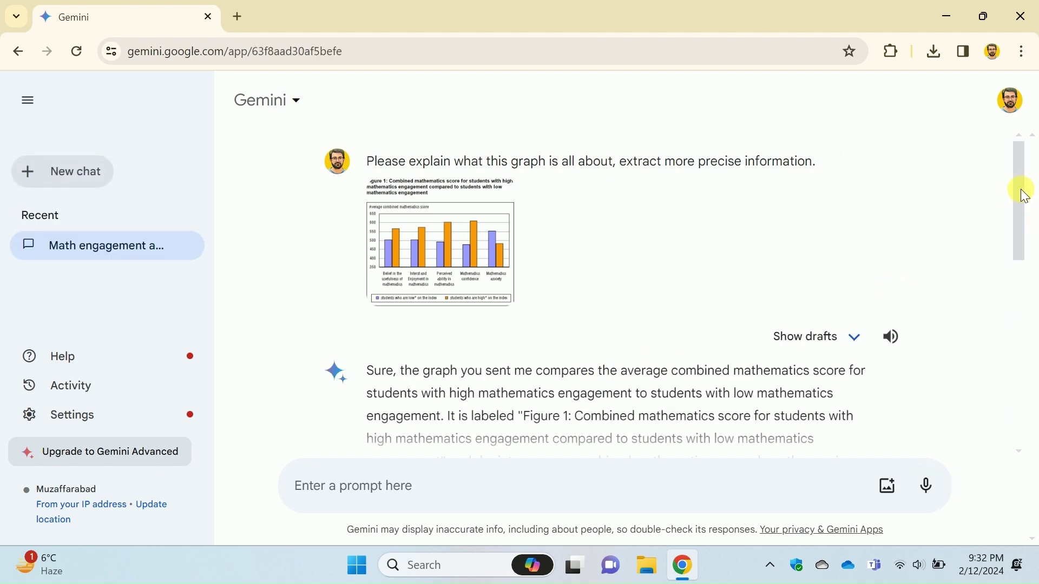
left_click_drag(1018, 215, 1016, 333)
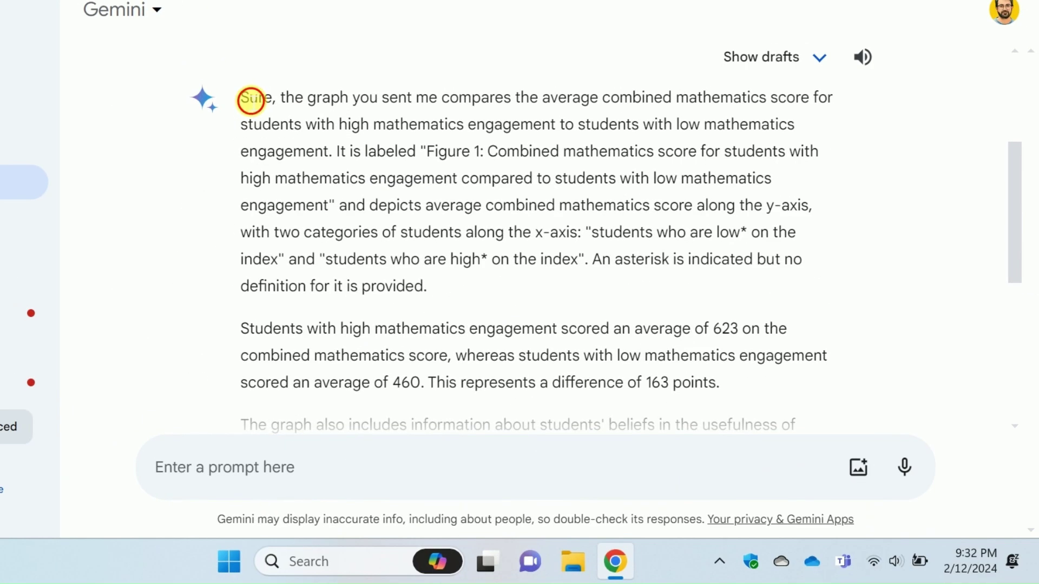
- Highlight and read sentences of Gemini's graph explanation, including the scores and difference sentences
left_click_drag(240, 92, 734, 96)
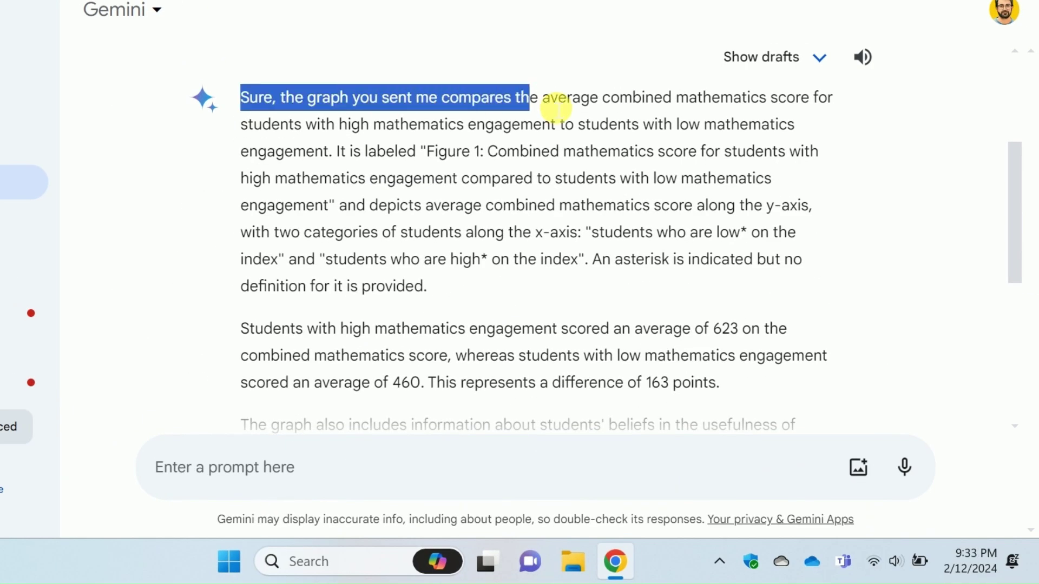
left_click(858, 106)
mouse_move(858, 106)
left_mouse_down()
mouse_move(802, 134)
mouse_move(349, 158)
left_mouse_up()
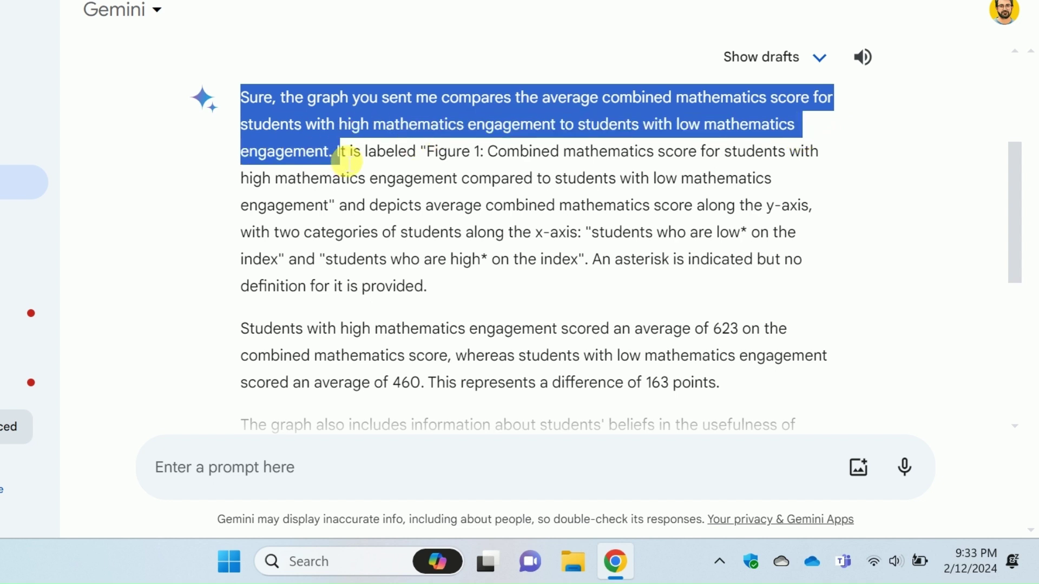
left_click(348, 162)
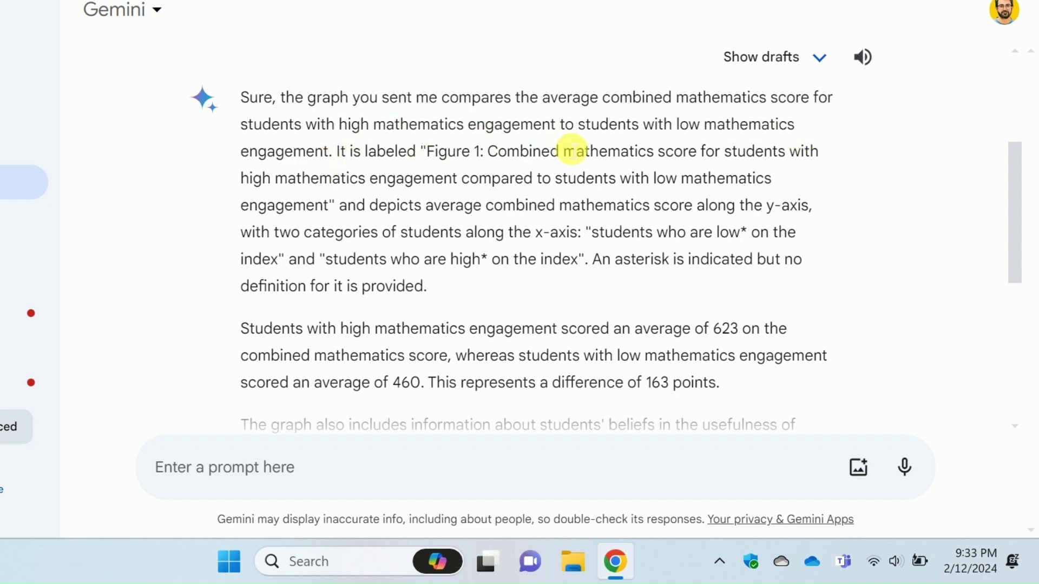
scroll(616, 221, "down", 2)
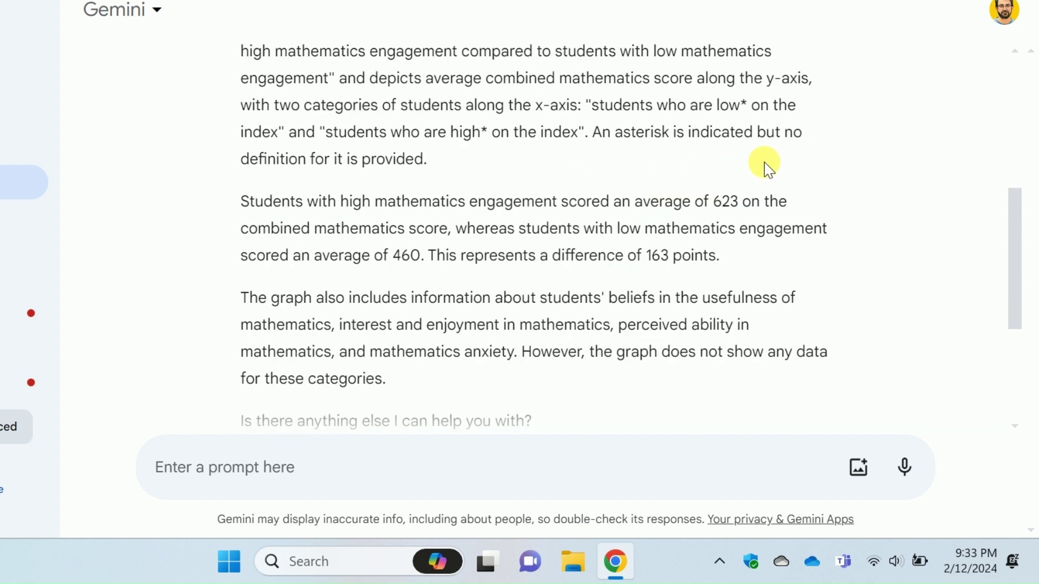
mouse_move(242, 203)
left_mouse_down()
mouse_move(796, 205)
mouse_move(428, 258)
mouse_move(722, 250)
left_mouse_up()
left_click(431, 276)
left_click(745, 254)
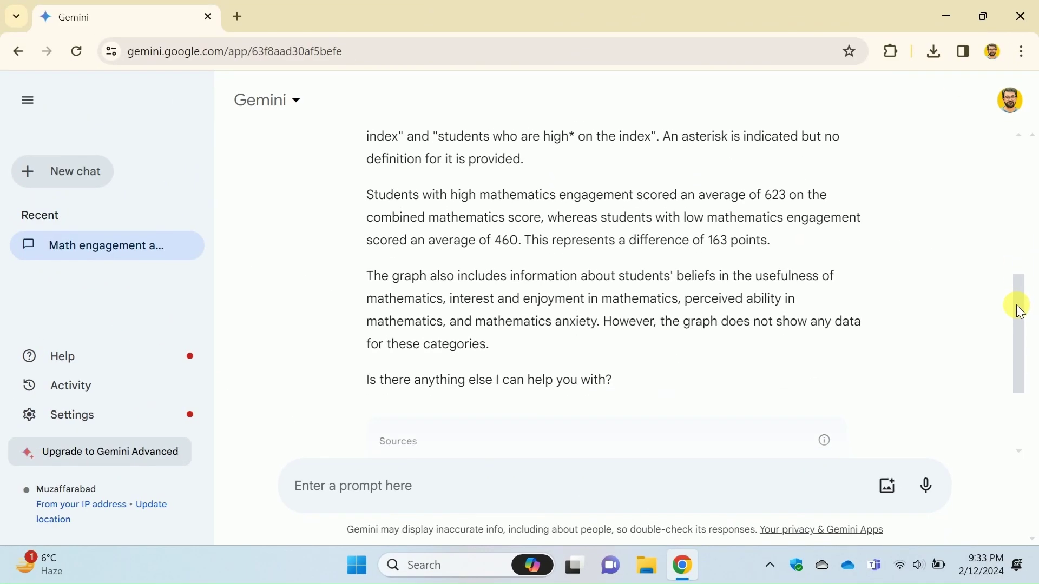
left_click_drag(1002, 226, 1013, 337)
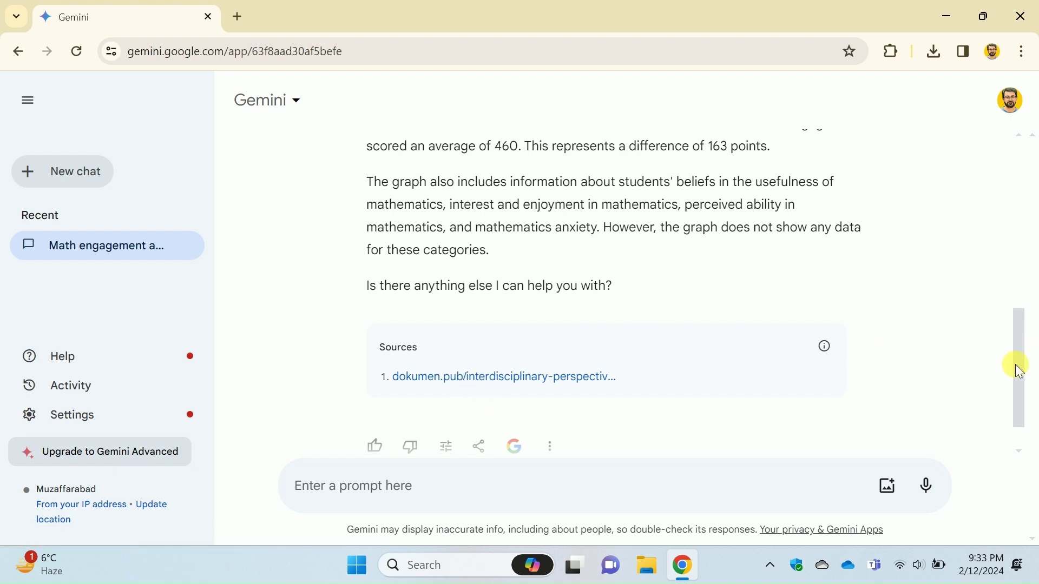
left_click_drag(1017, 369, 1017, 349)
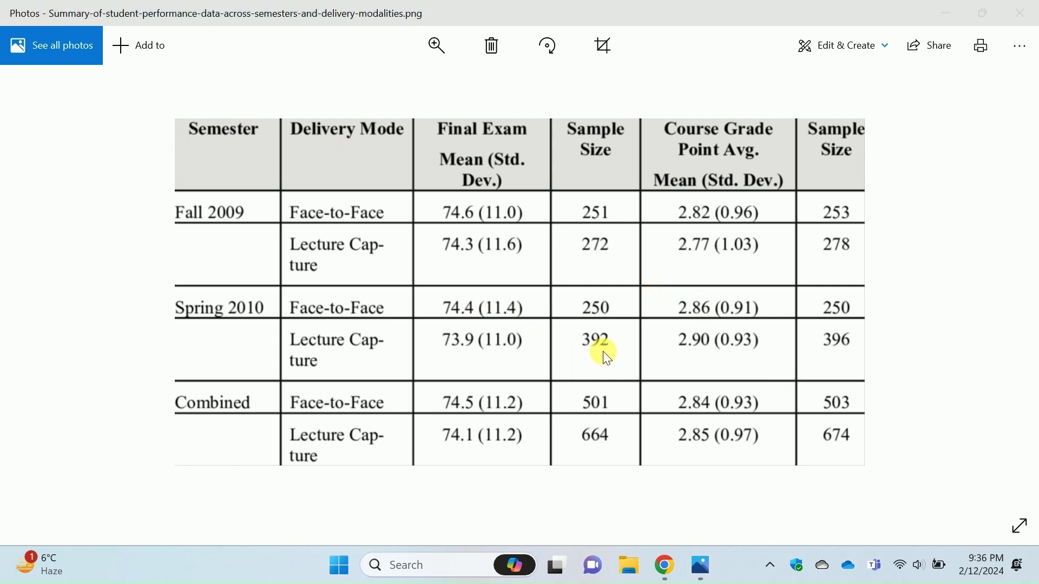
- Attach the student performance table image from Downloads and send 'please summarize the provided table'
left_click(664, 565)
left_click(73, 181)
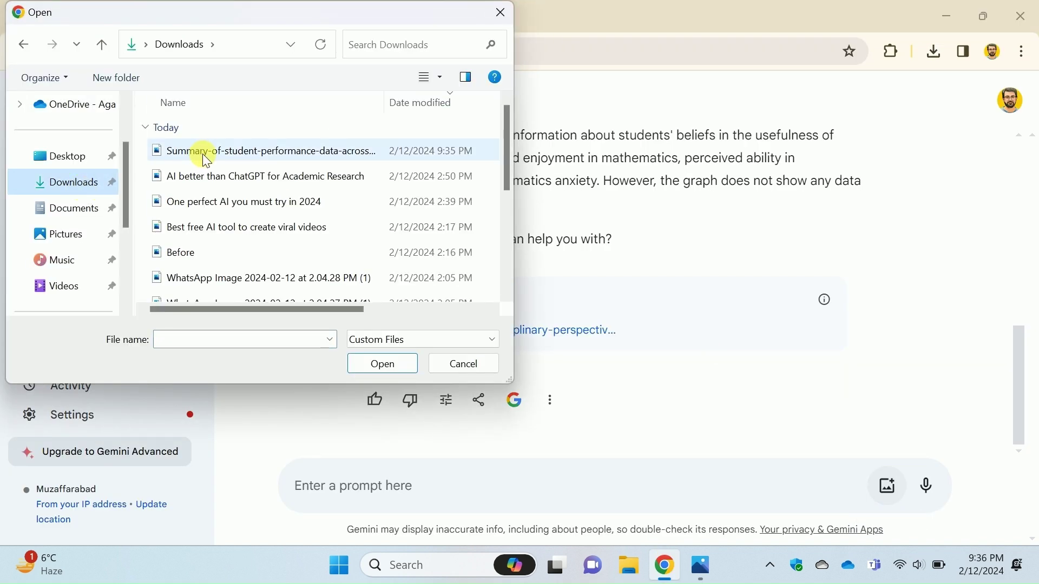
left_click(204, 151)
left_click(383, 364)
left_click(365, 445)
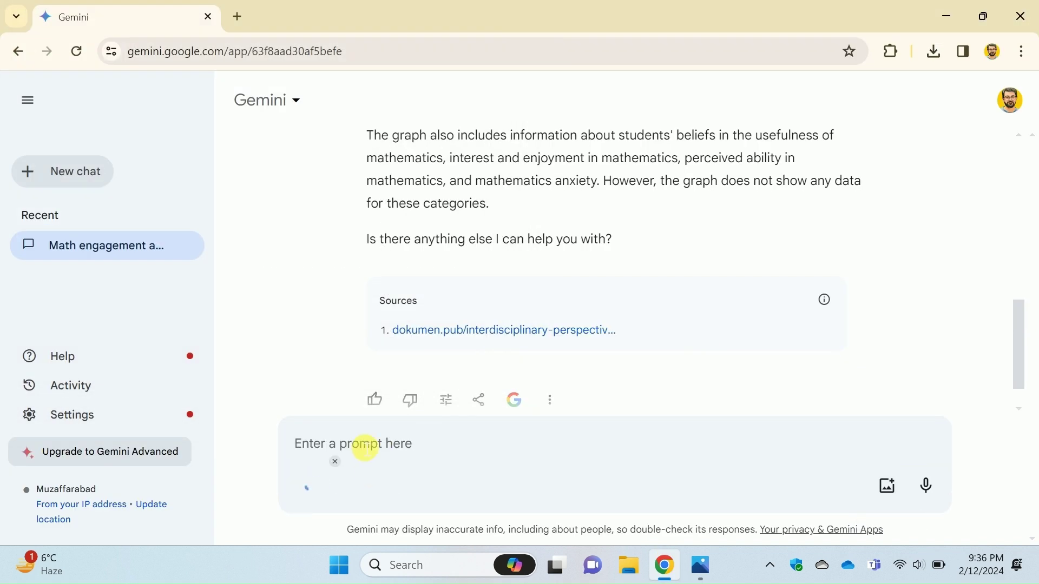
type("please summarize the")
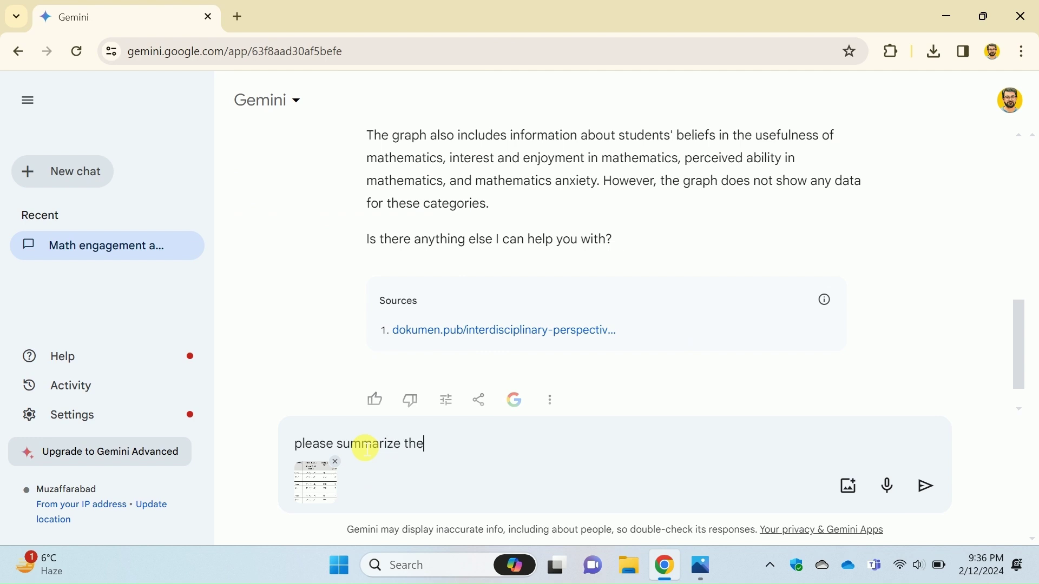
type(" provided table")
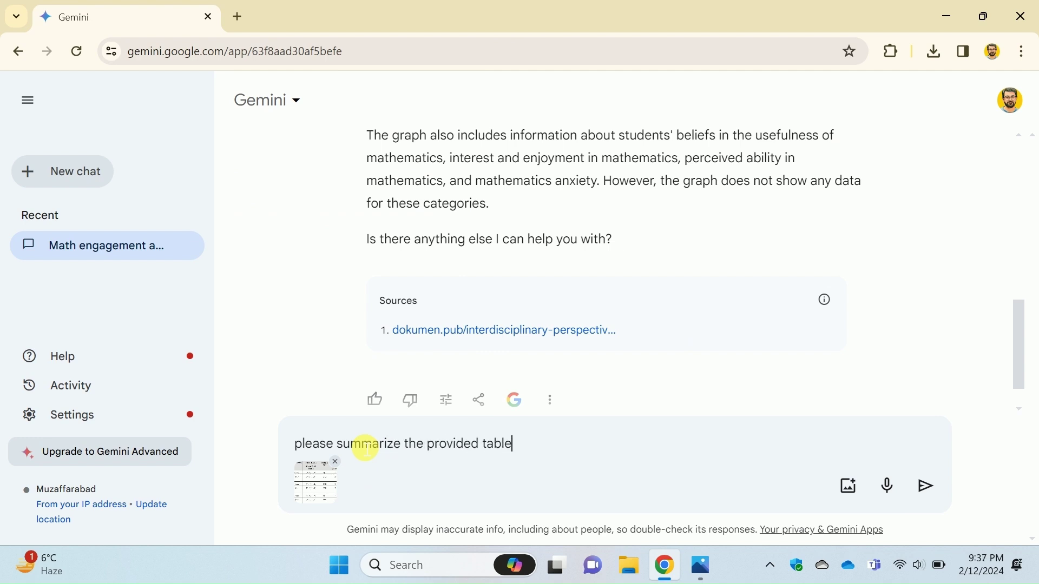
left_click(925, 485)
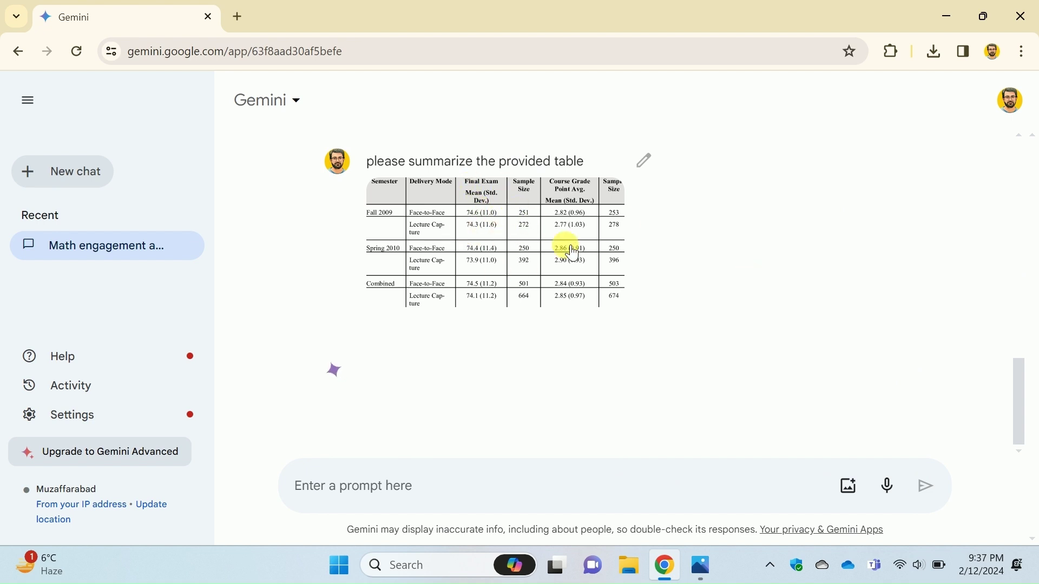
left_click_drag(1020, 316, 1021, 357)
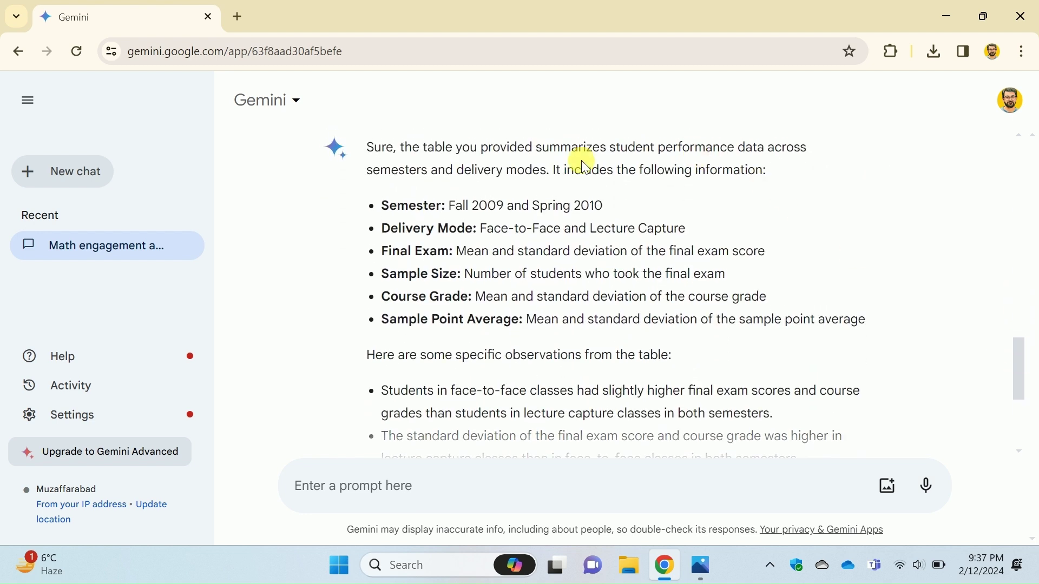
- Highlight summary bullet phrases like 'semesters and delivery modes' and 'had slightly higher'
left_click_drag(551, 170, 373, 171)
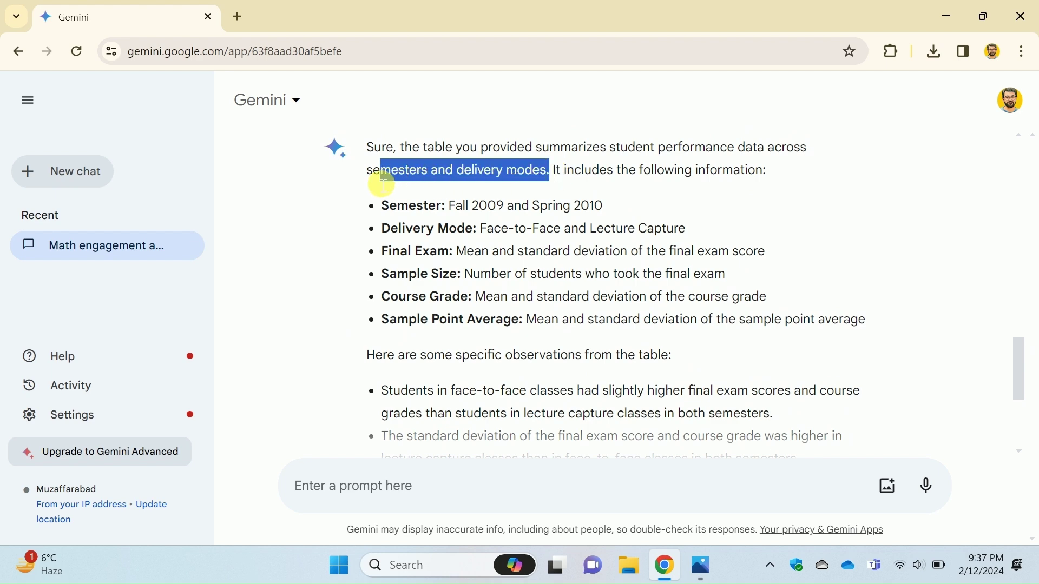
left_click(385, 188)
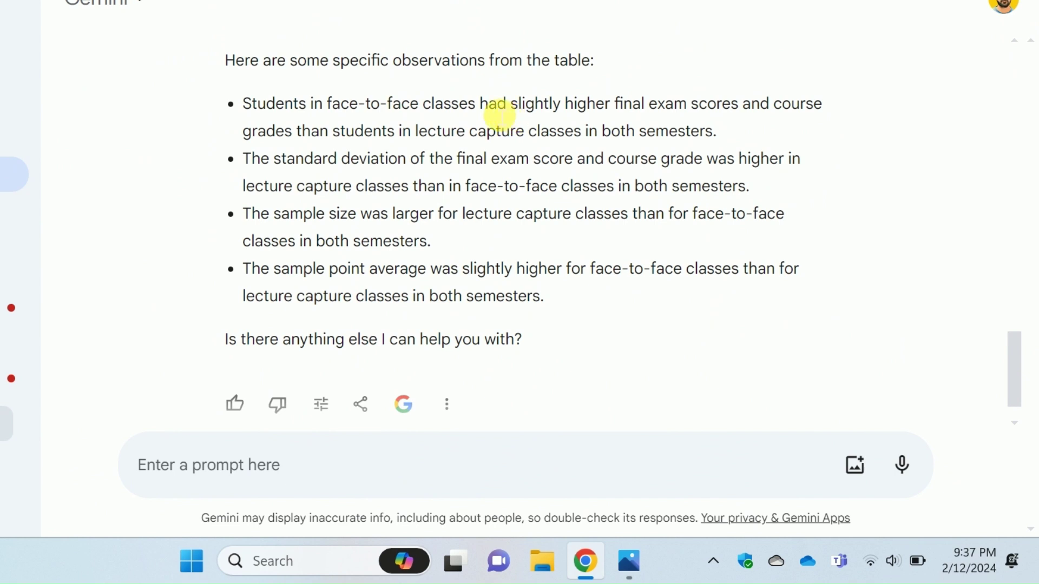
mouse_move(480, 104)
left_mouse_down()
mouse_move(829, 118)
mouse_move(721, 147)
left_mouse_up()
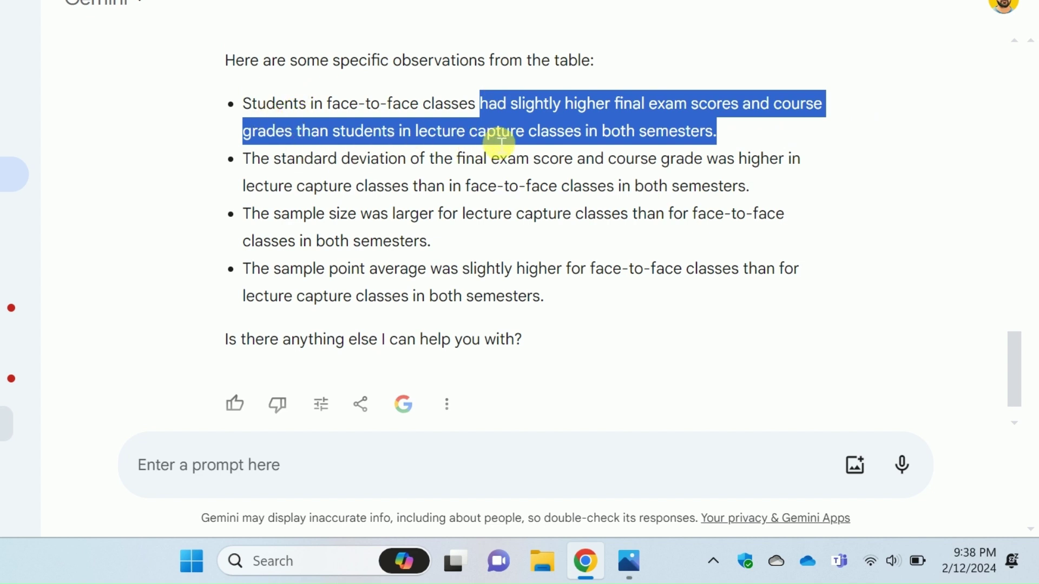
left_click(409, 197)
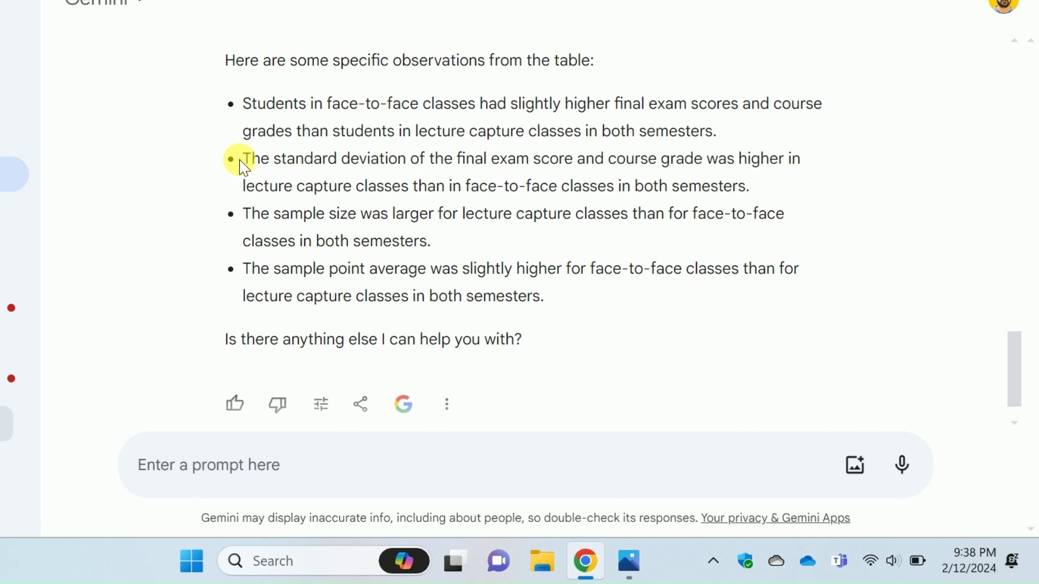
left_click_drag(242, 158, 750, 189)
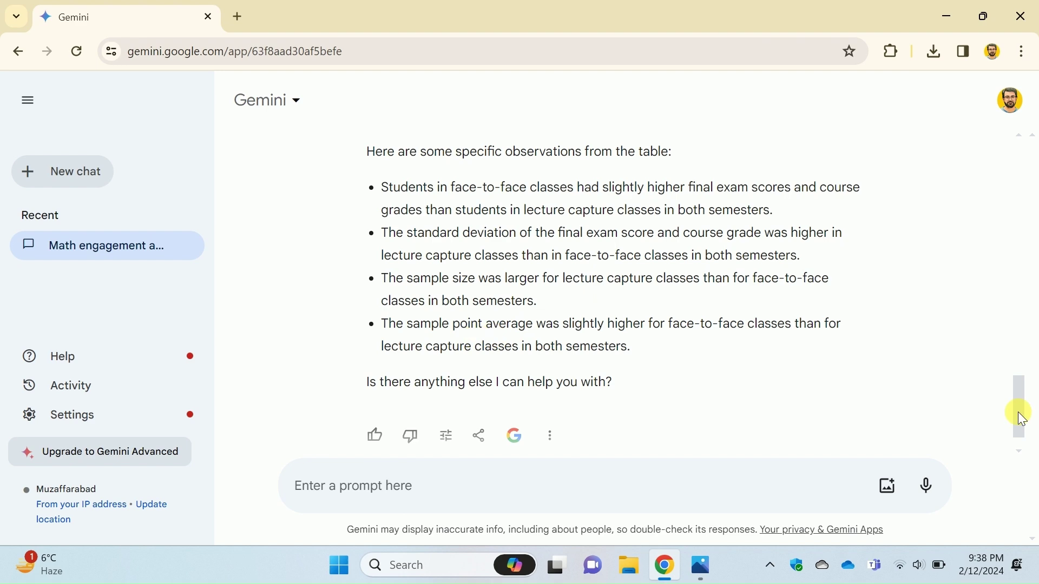
left_click_drag(1017, 413, 1019, 316)
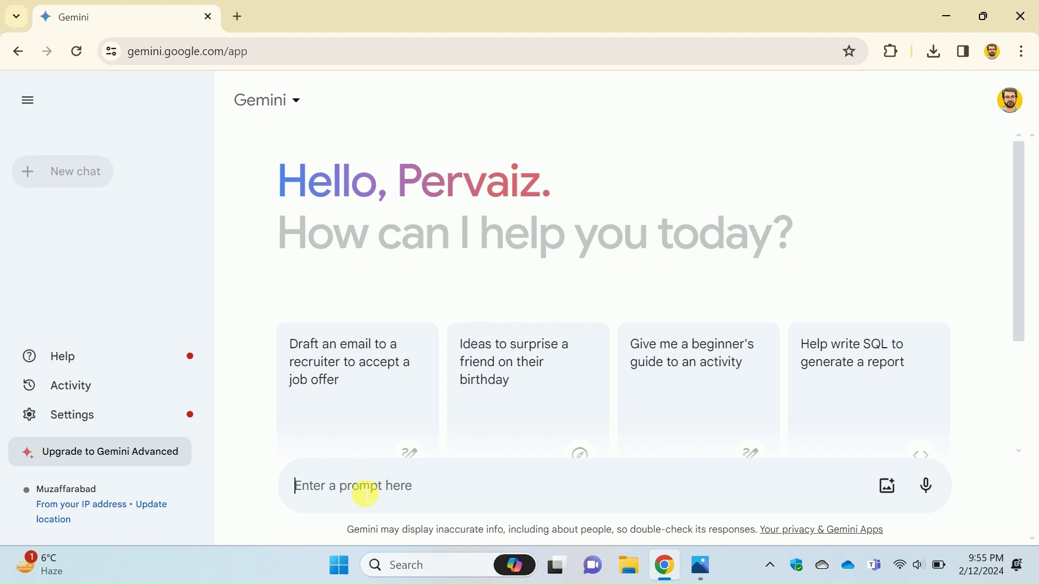
type("@")
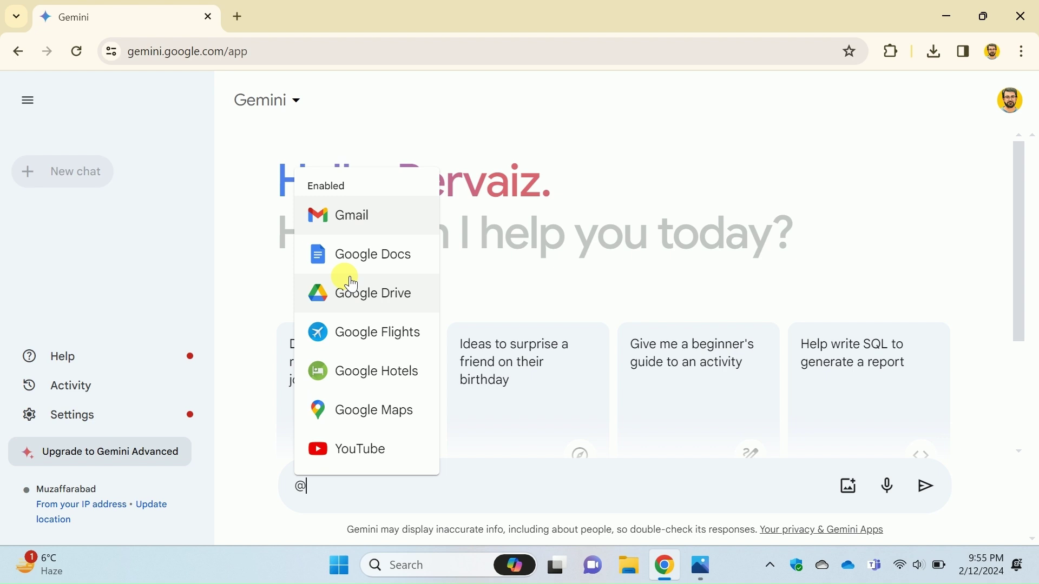
left_click(345, 218)
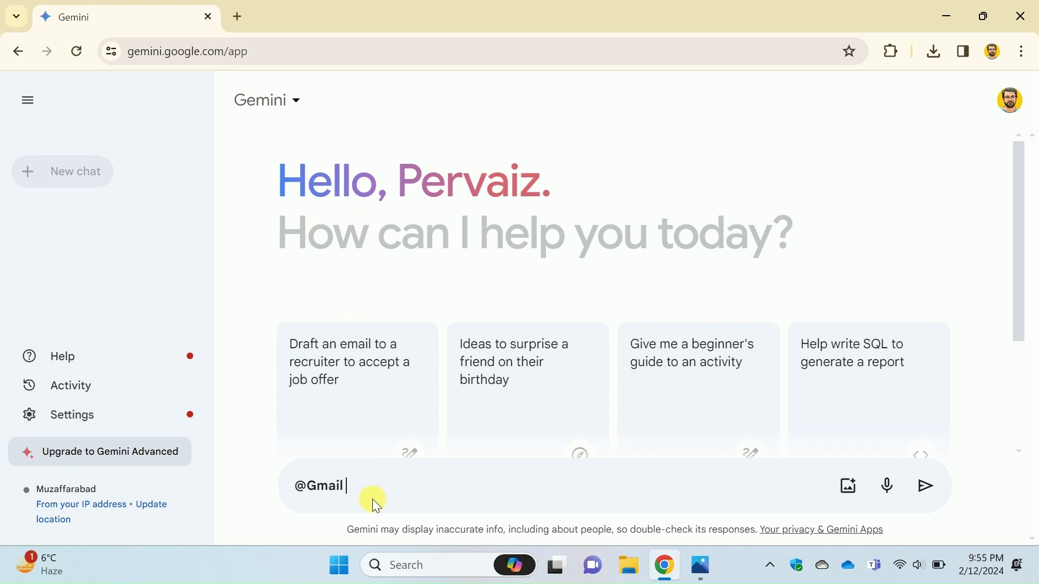
type("e me all")
type(" emails that contain")
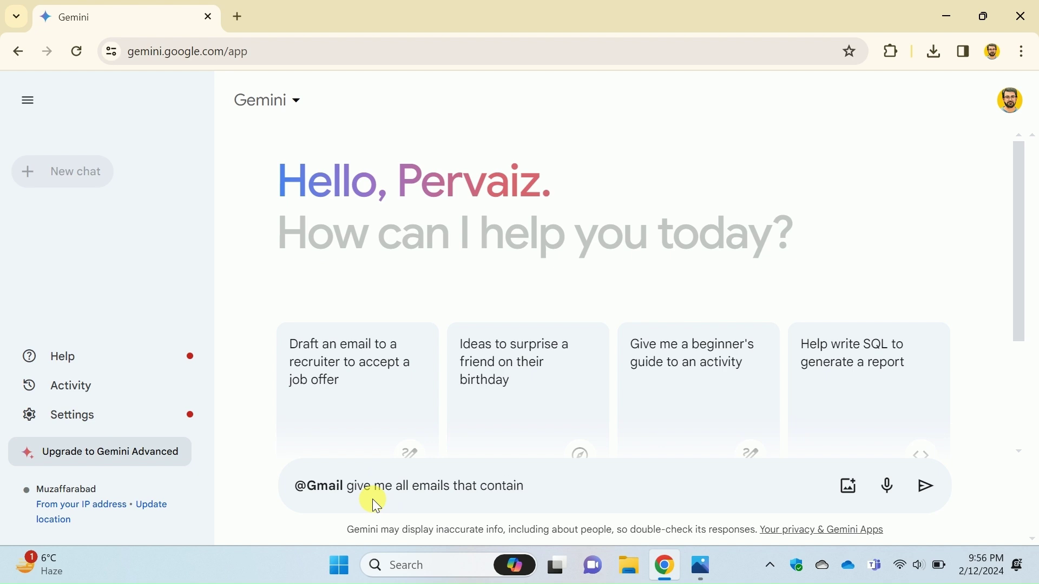
type(" request for sponsorship offer")
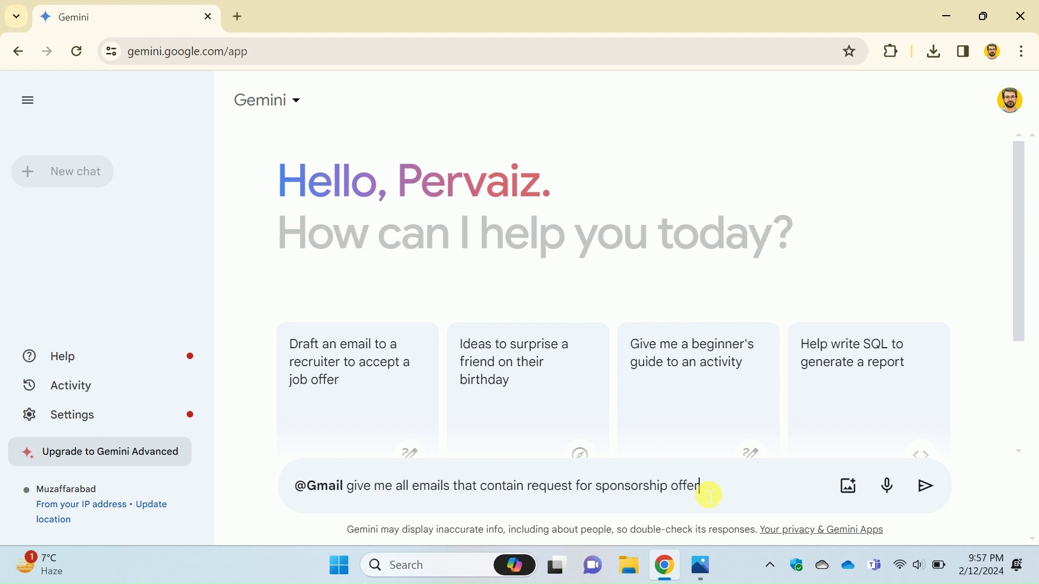
key("Return")
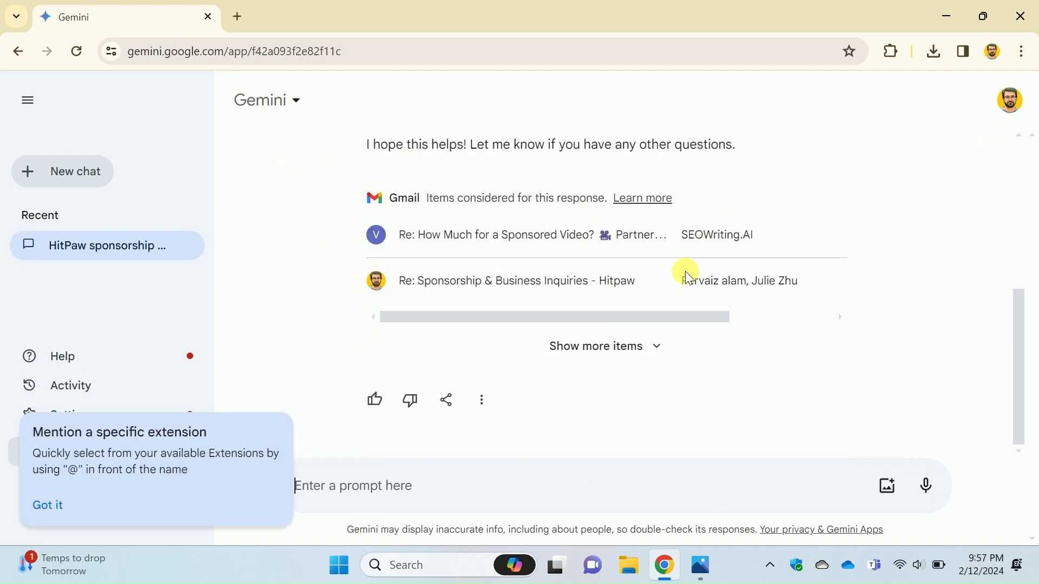
- Expand the cited Gmail items to reveal a third sponsorship thread, then clear the text selection
left_click(686, 357)
scroll(520, 293, "up", 5)
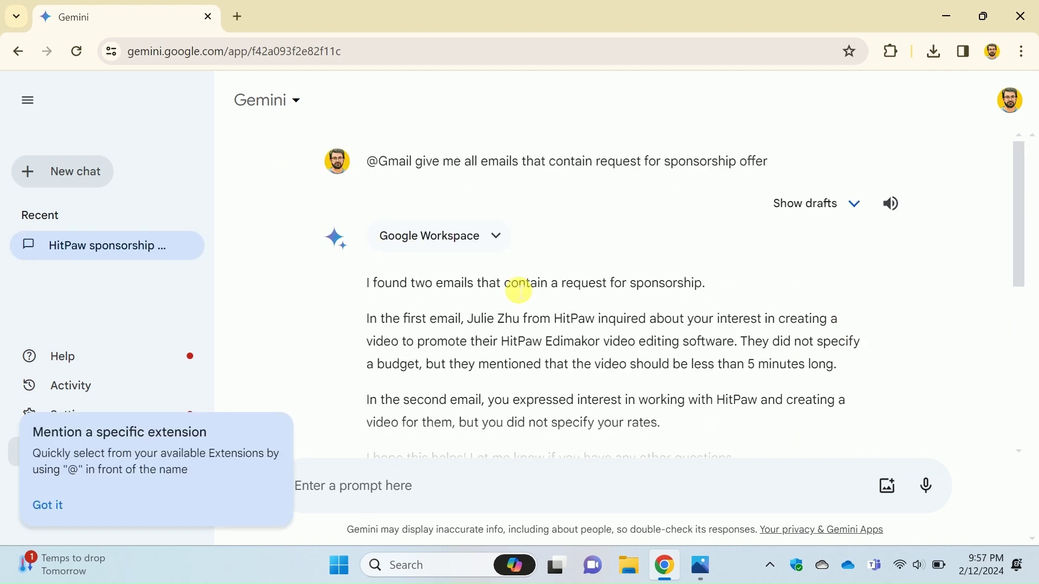
left_click_drag(368, 283, 629, 293)
left_click(687, 296)
left_click_drag(467, 237, 584, 240)
left_click(783, 280)
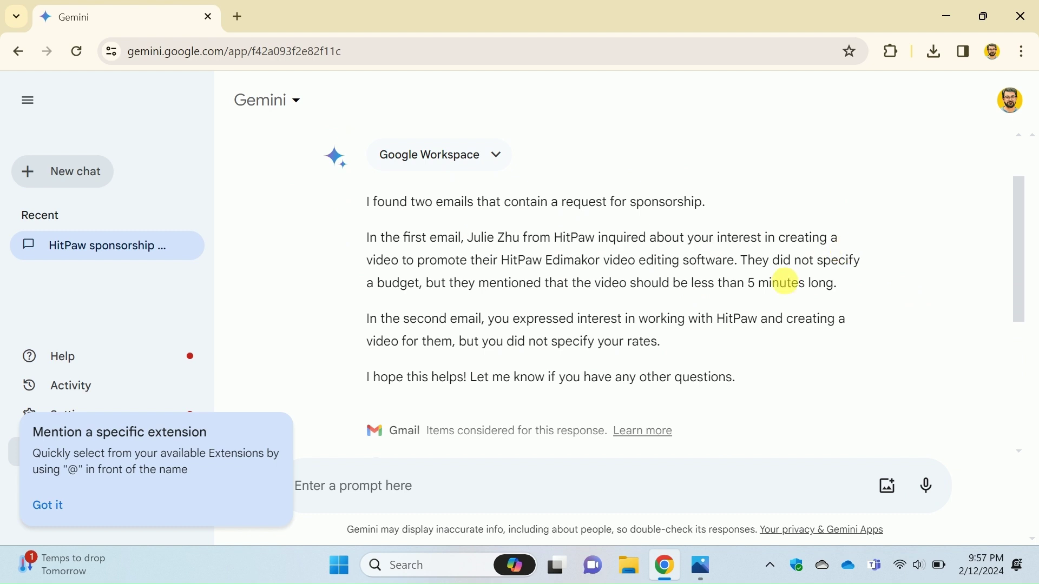
scroll(783, 280, "down", 1)
left_click_drag(501, 179, 866, 186)
left_click(867, 186)
scroll(730, 244, "down", 2)
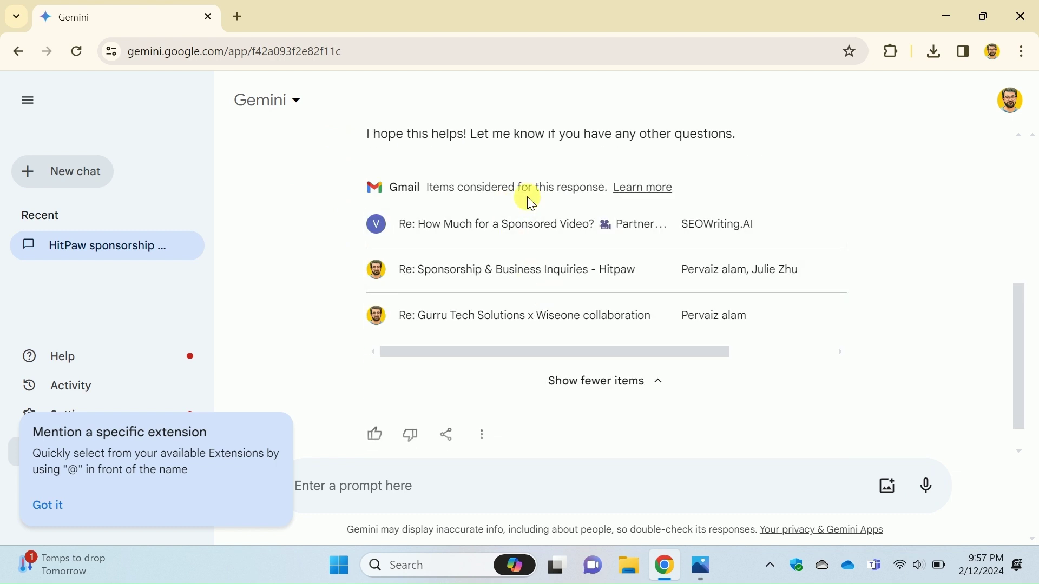
left_click(520, 485)
type("@")
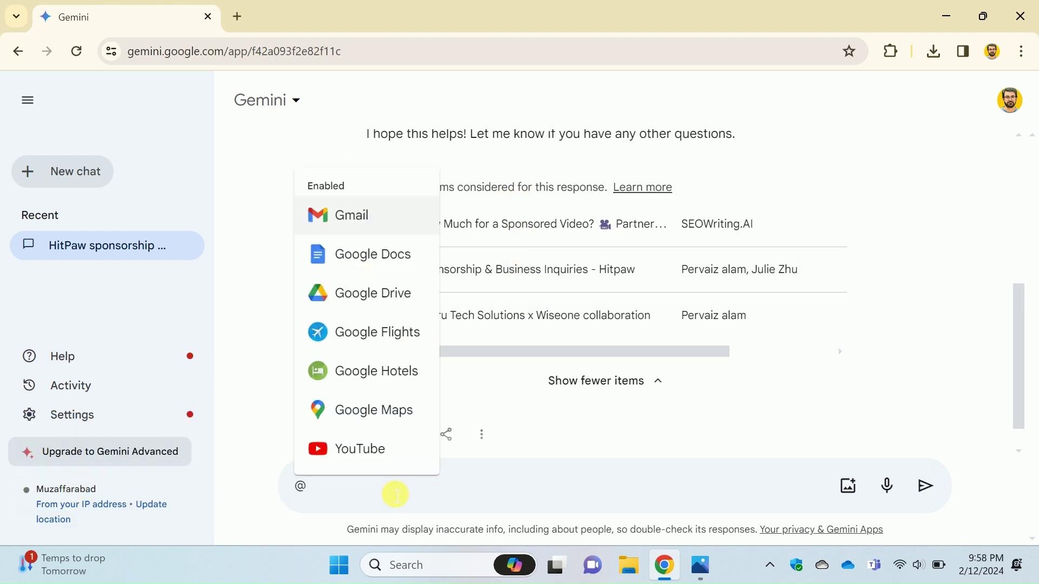
left_click(353, 215)
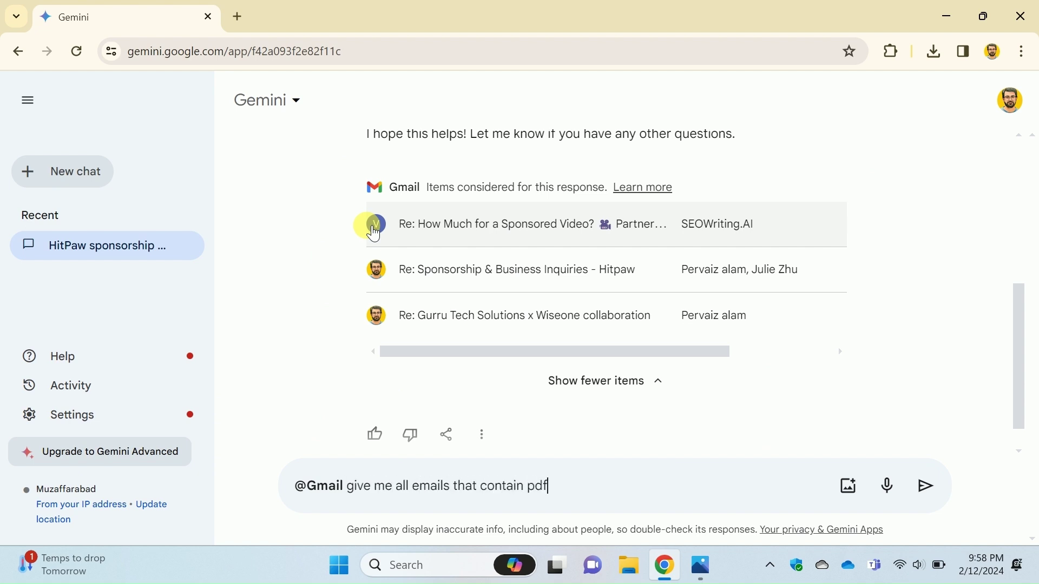
key("Return")
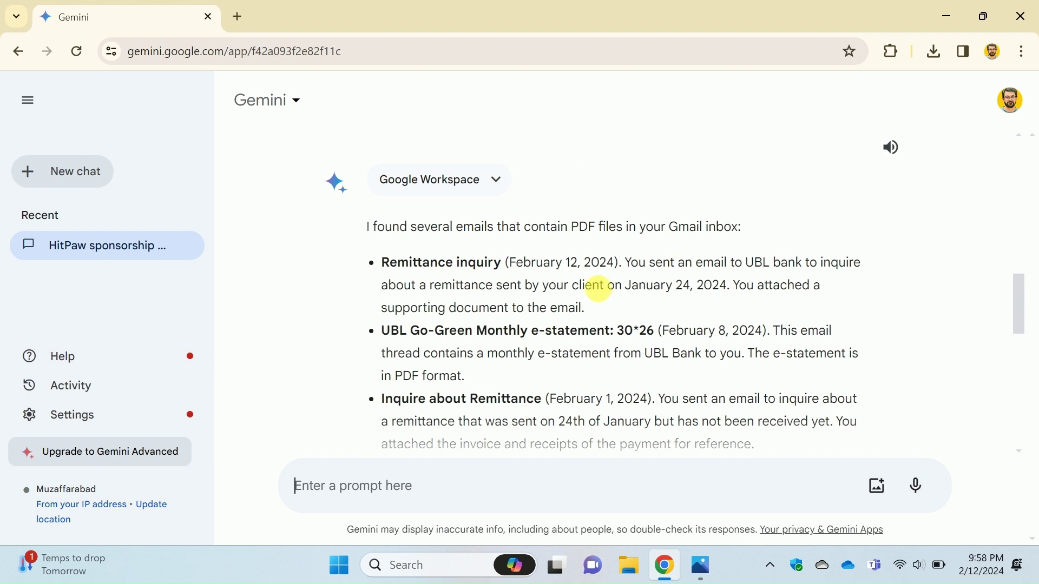
scroll(568, 276, "down", 3)
scroll(568, 276, "down", 2)
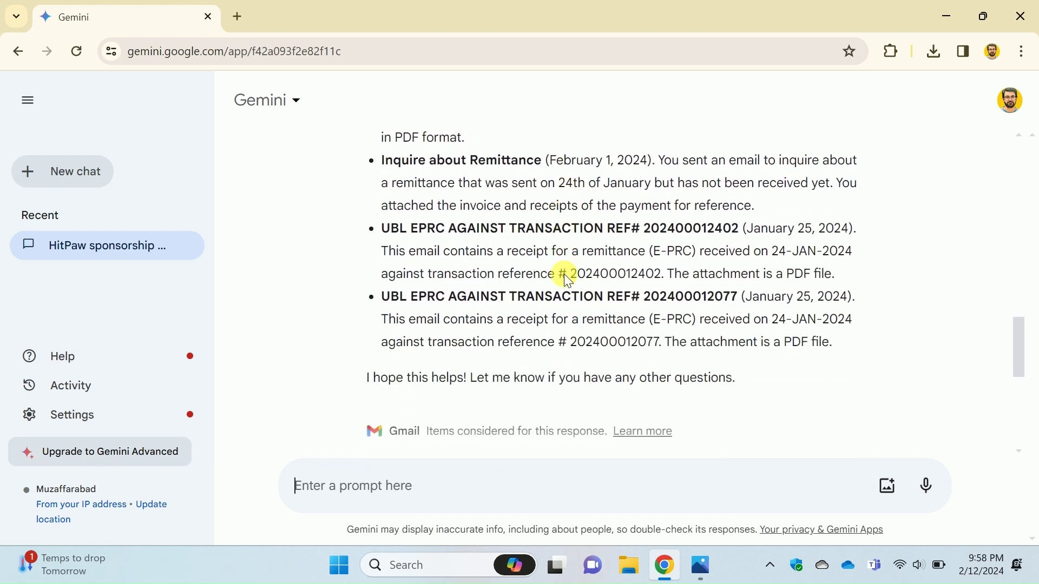
scroll(569, 276, "down", 2)
scroll(569, 280, "down", 2)
scroll(568, 280, "down", 2)
scroll(568, 280, "down", 2)
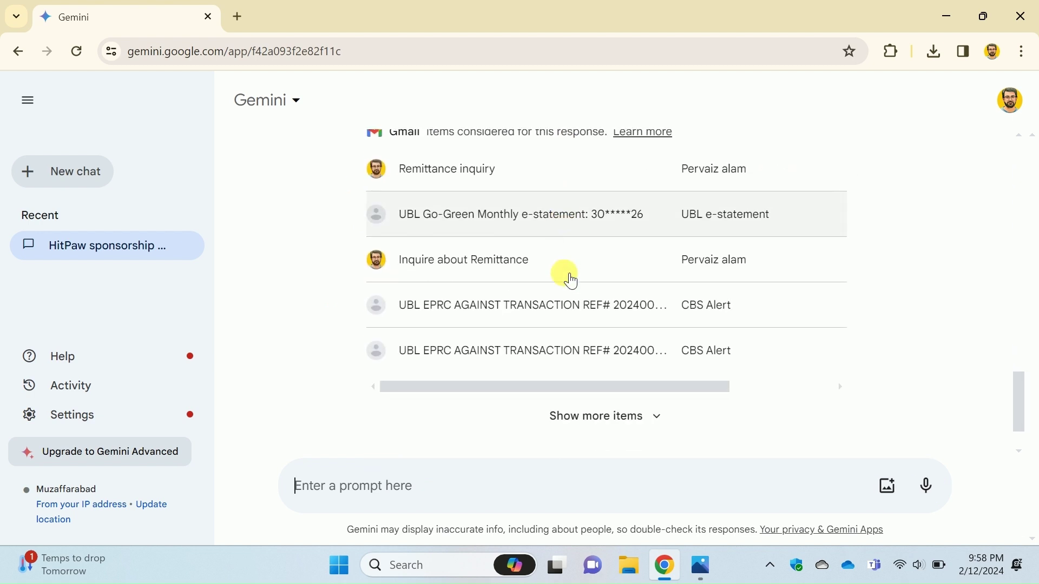
scroll(568, 280, "down", 1)
scroll(568, 278, "up", 2)
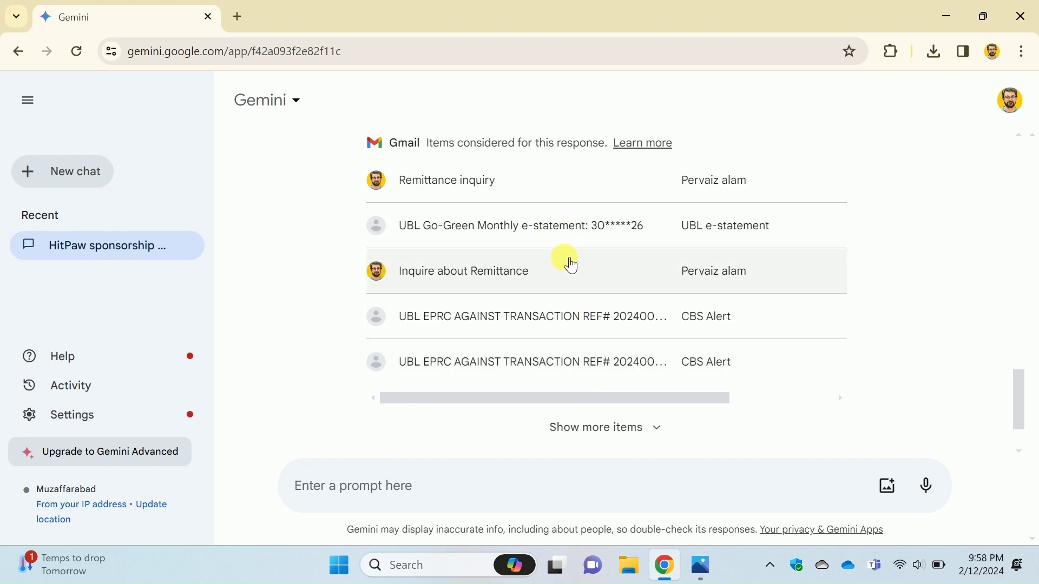
scroll(568, 277, "up", 1)
scroll(576, 341, "down", 1)
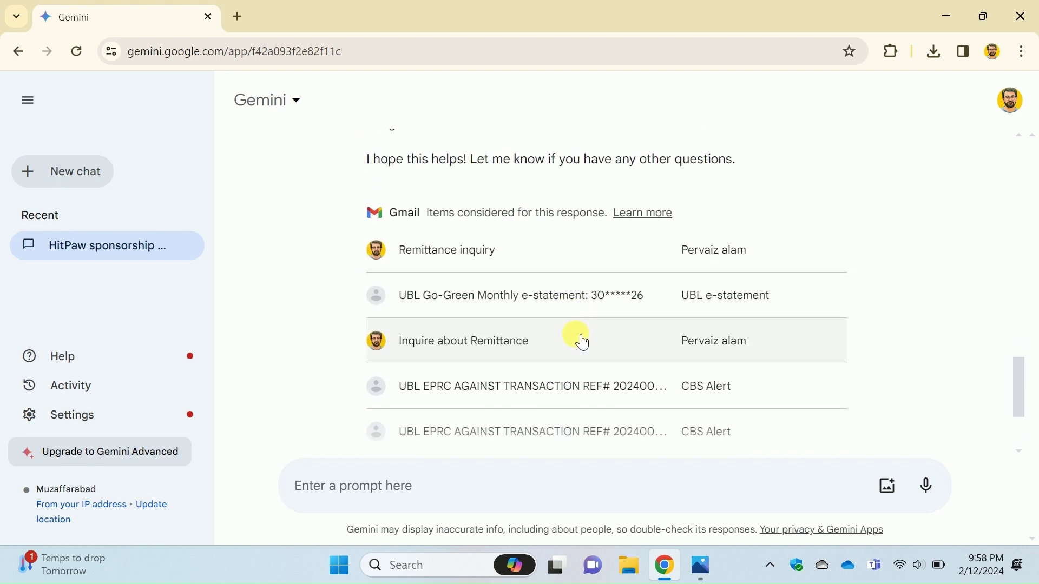
scroll(578, 366, "down", 1)
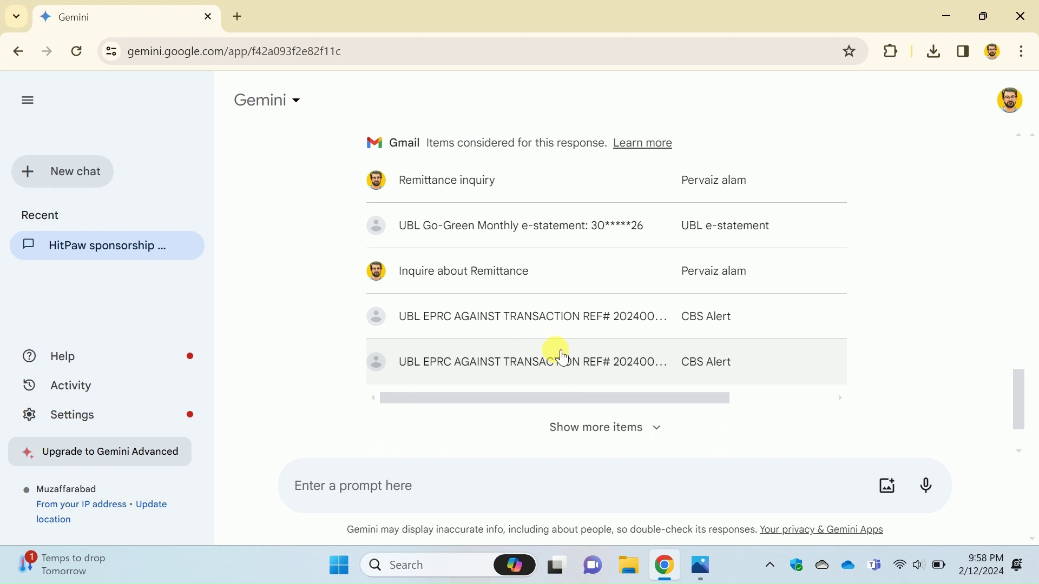
scroll(571, 358, "up", 1)
scroll(572, 348, "up", 1)
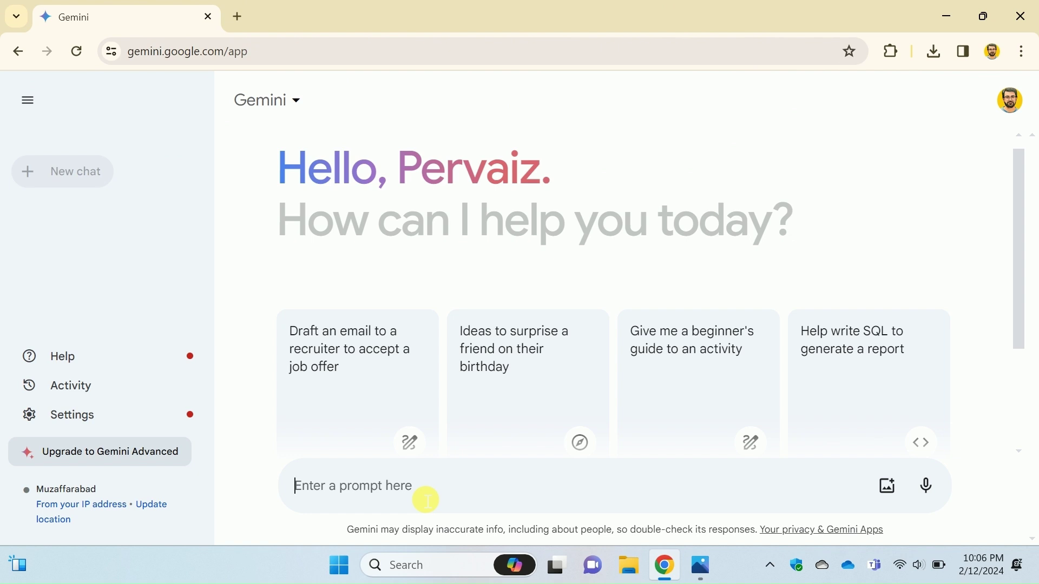
type("@")
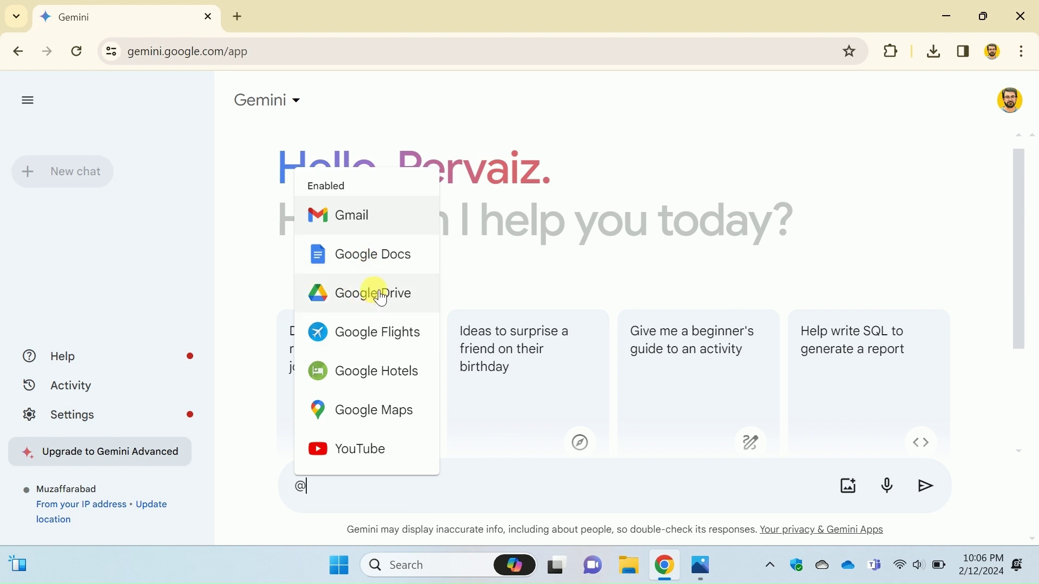
left_click(379, 295)
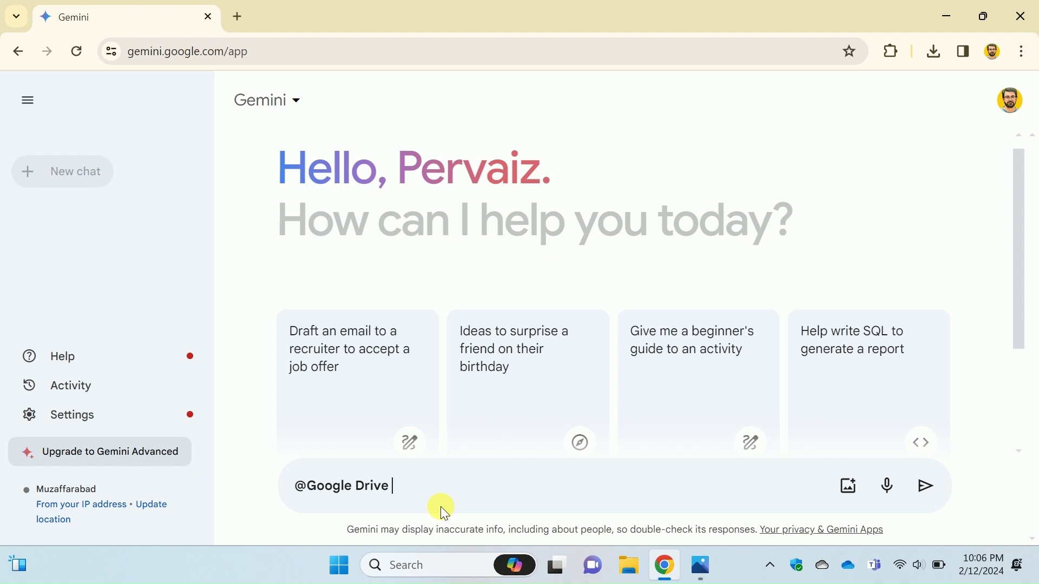
type("could you find all the documents related to my thesis? edit")
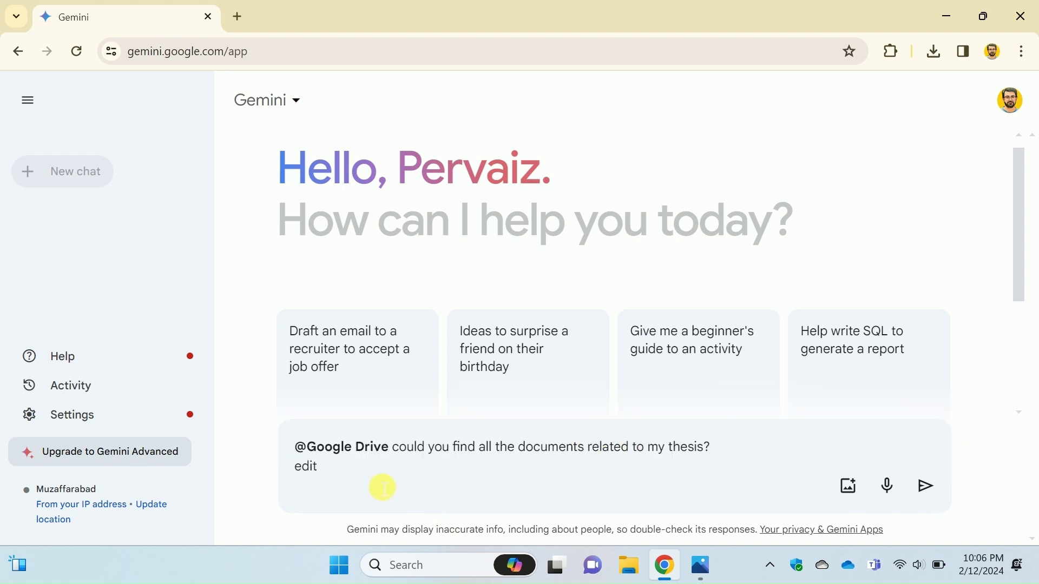
key("BackSpace")
key("BackSpace")
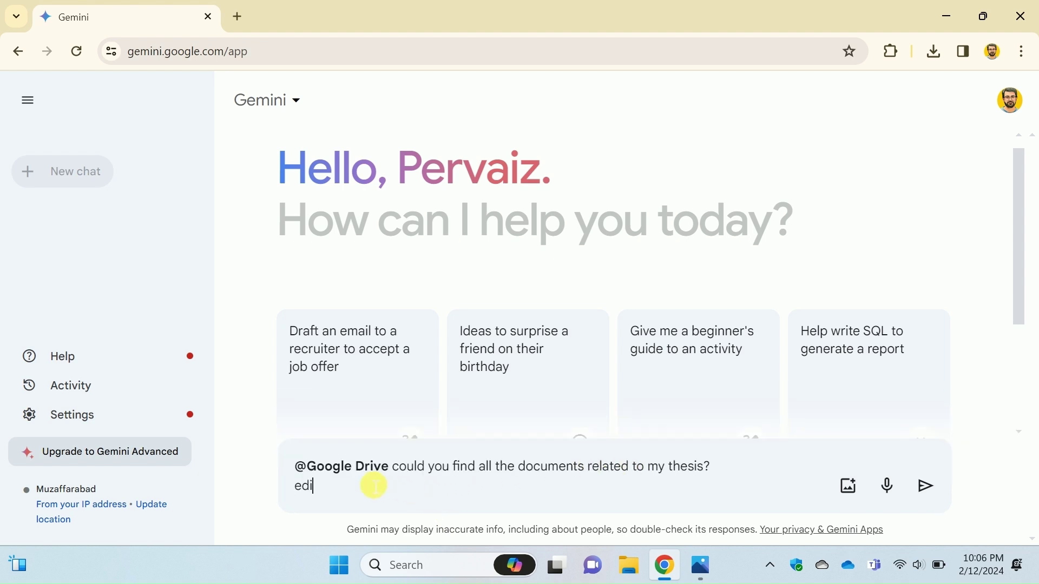
key("BackSpace")
key("BackSpace")
key("BackSpace")
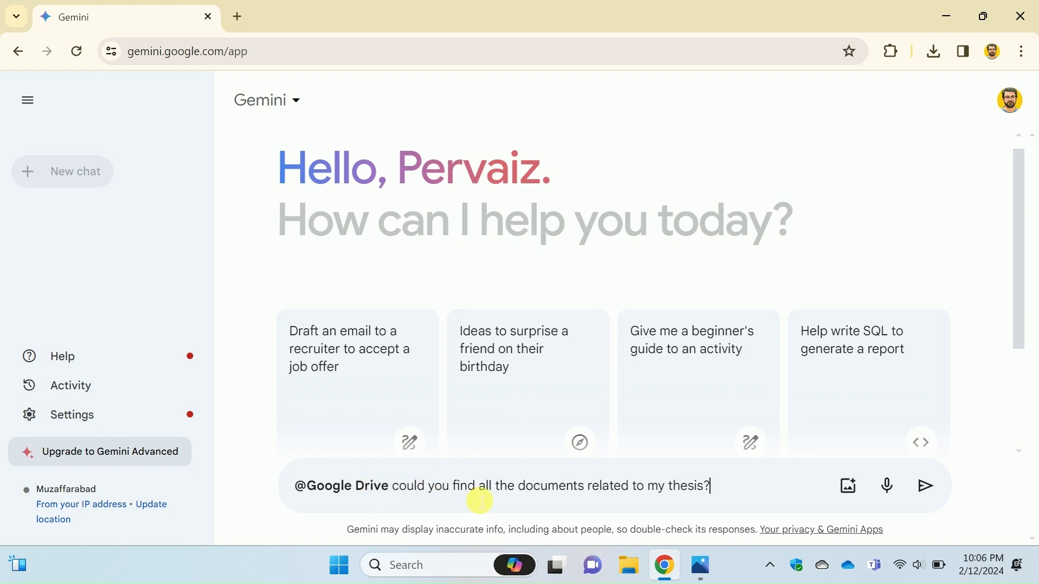
key("Return")
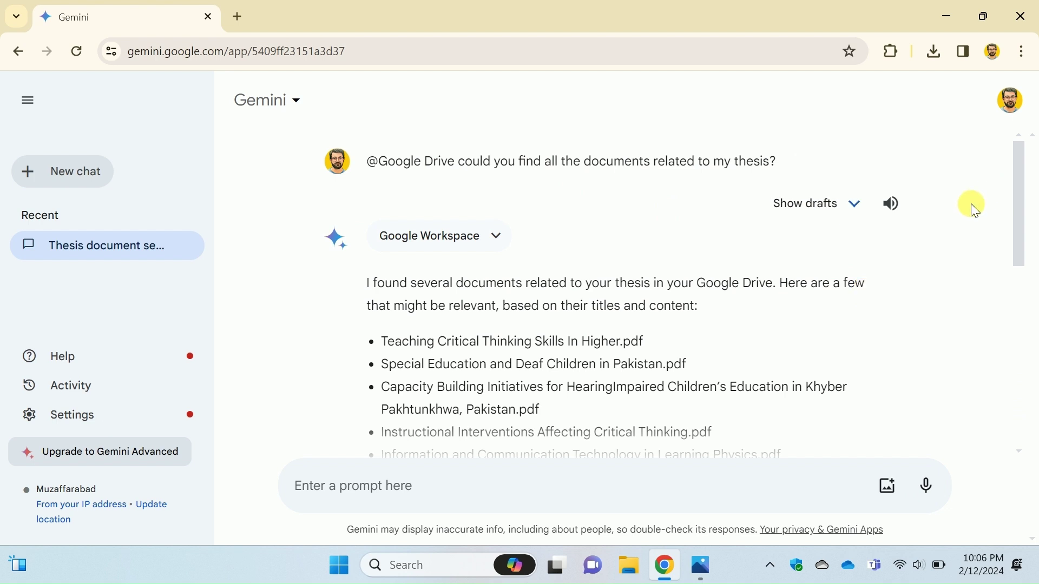
left_click_drag(1021, 191, 1020, 357)
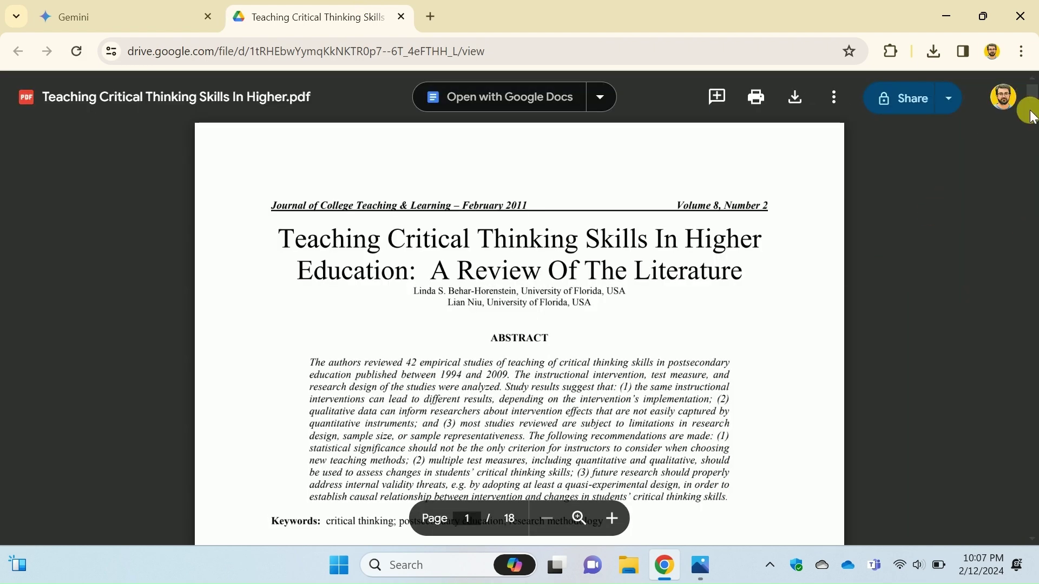
mouse_move(1030, 94)
left_mouse_down()
mouse_move(1031, 196)
mouse_move(1030, 90)
left_mouse_up()
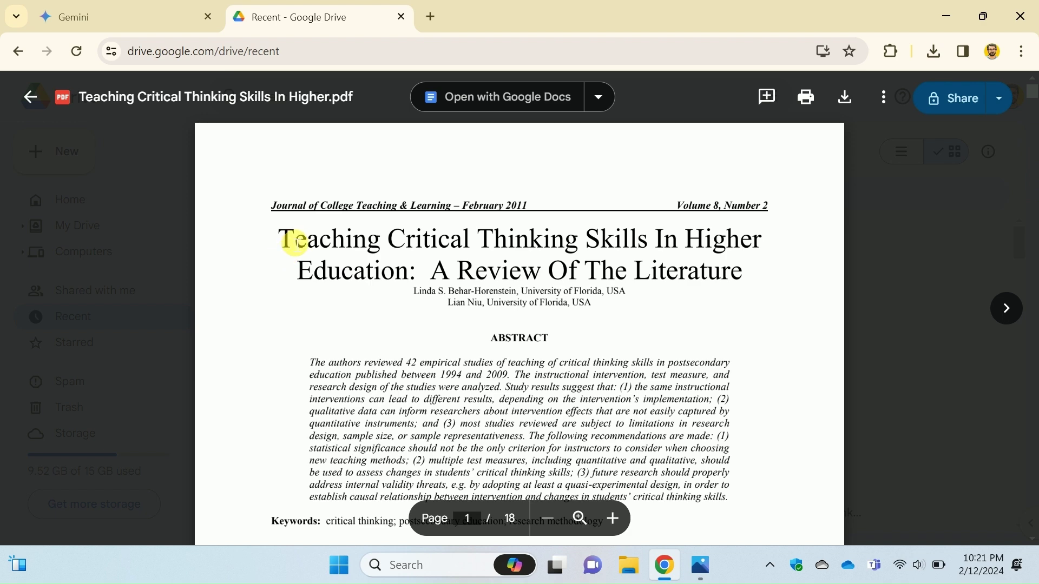
- Select the title of the Teaching Critical Thinking Skills In Higher.pdf paper in the Drive preview
left_click_drag(279, 240, 739, 274)
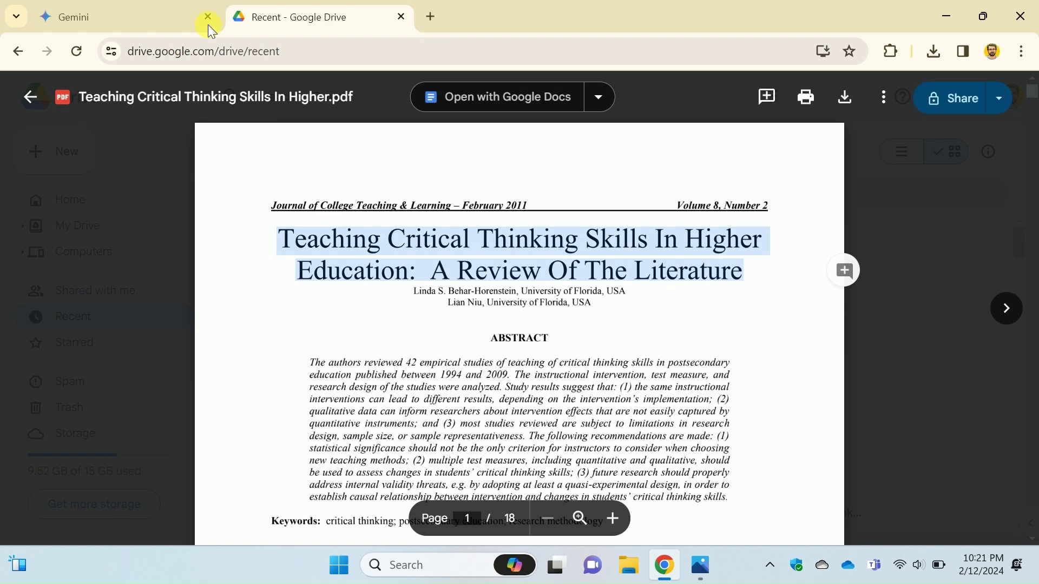
left_click(178, 22)
left_click(353, 485)
type("@")
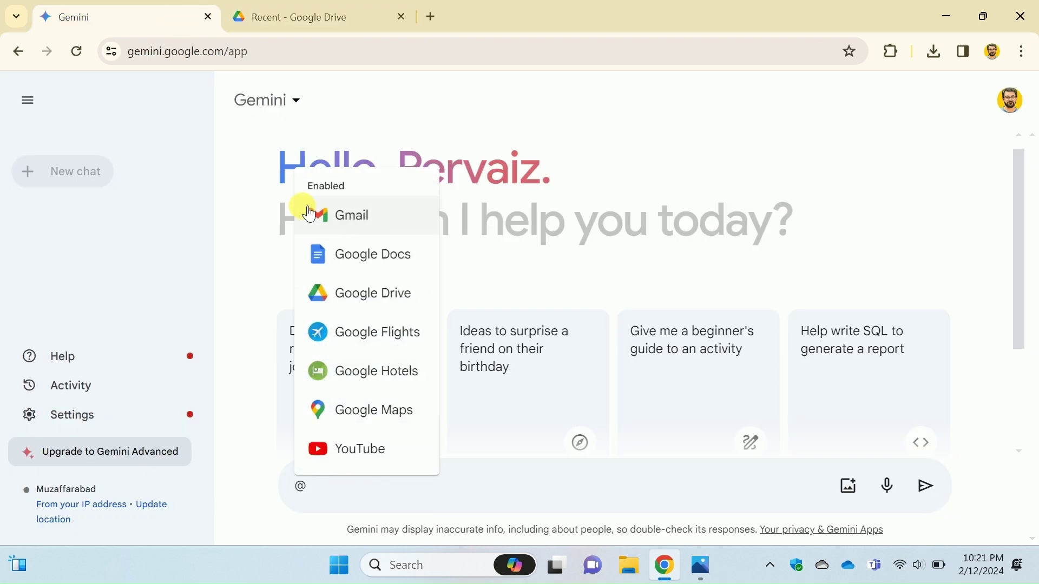
left_click(371, 294)
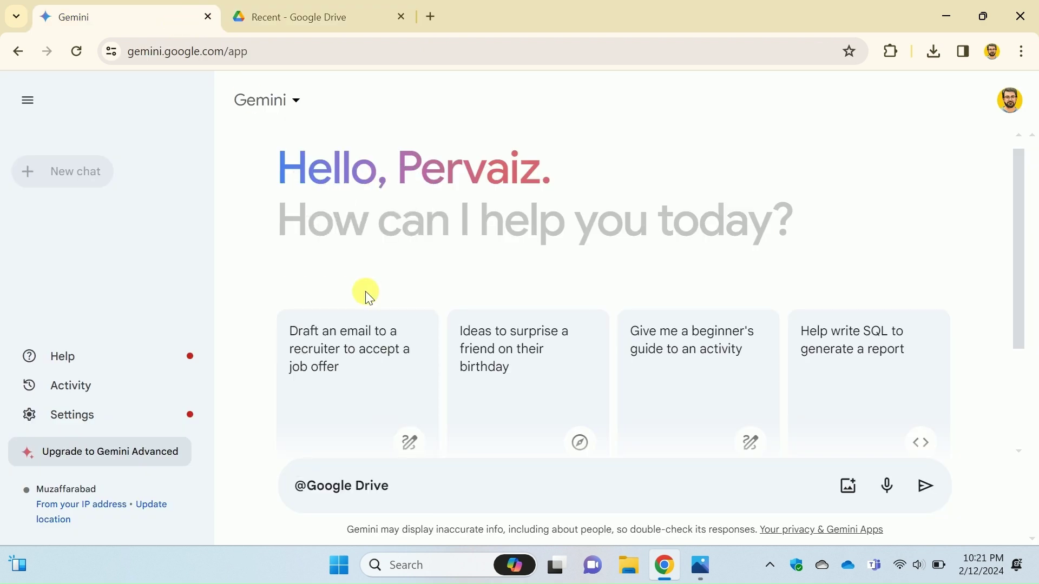
type("Teaching Critical Thinking Skills In Higher Education: A Review Of The Literature")
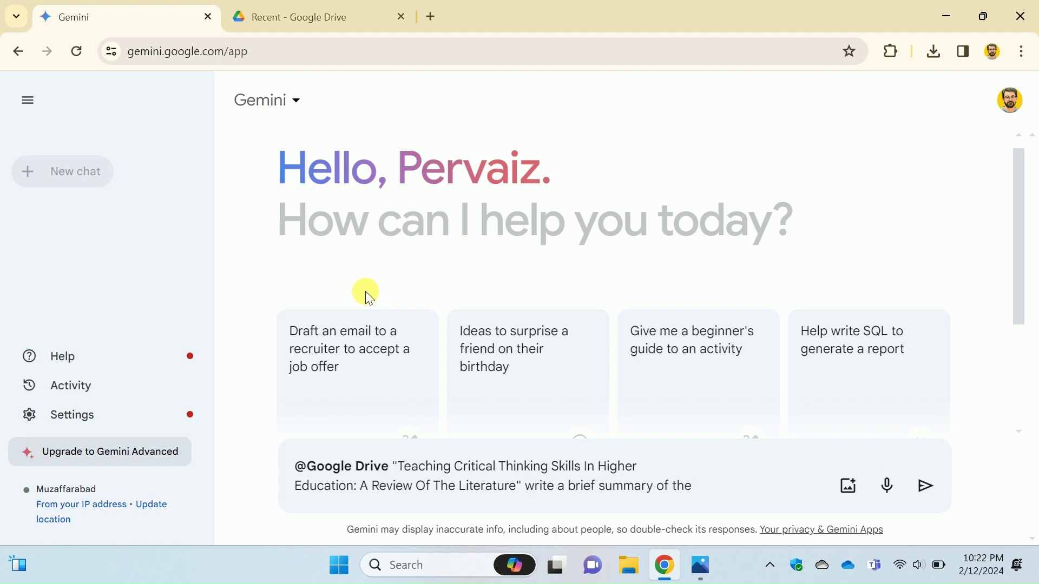
type("and also write three top")
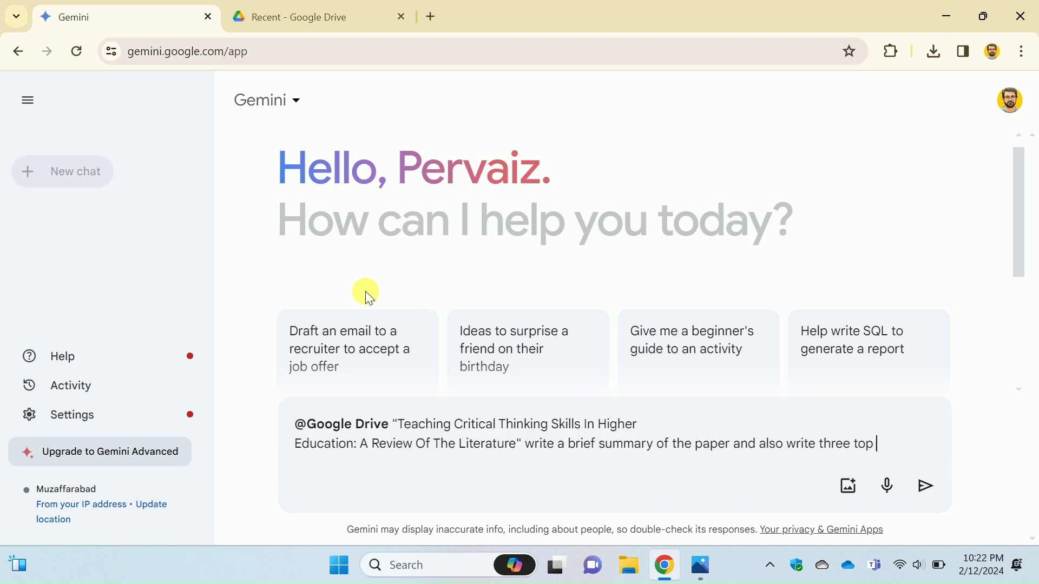
type("takeaways from th")
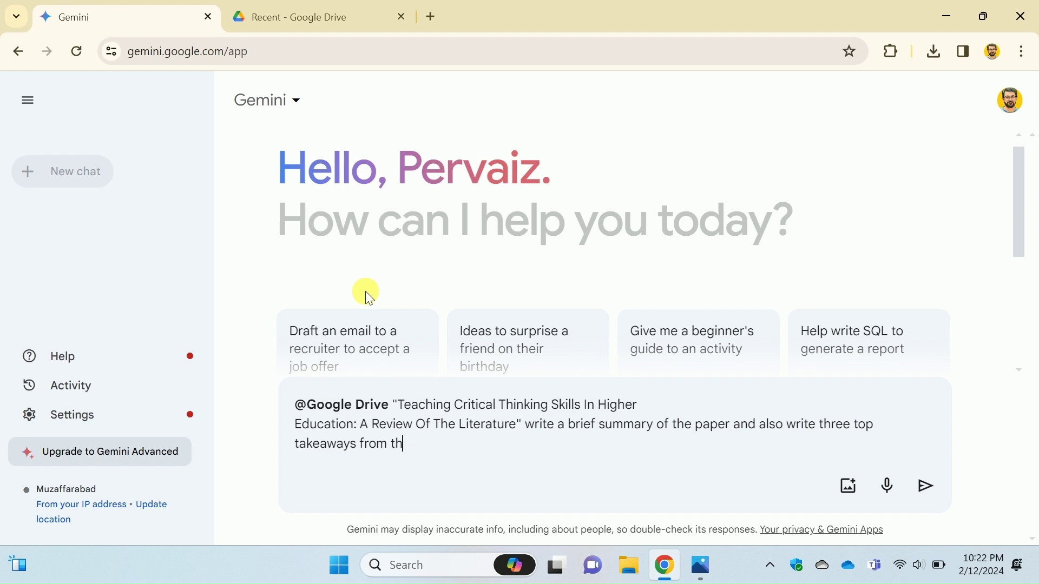
type("e same p")
type("per?")
key("Return")
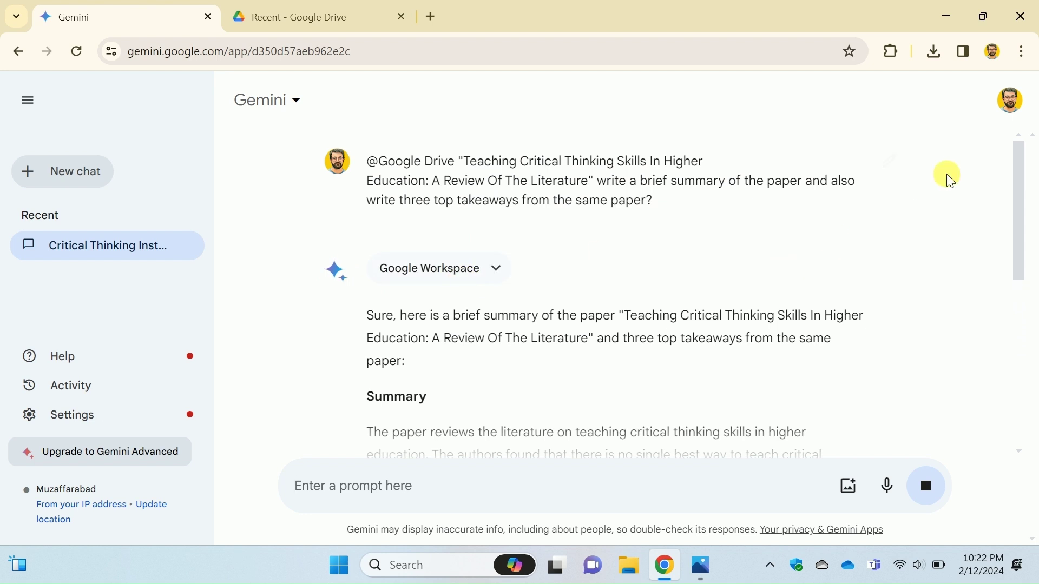
left_click_drag(1019, 154, 1032, 216)
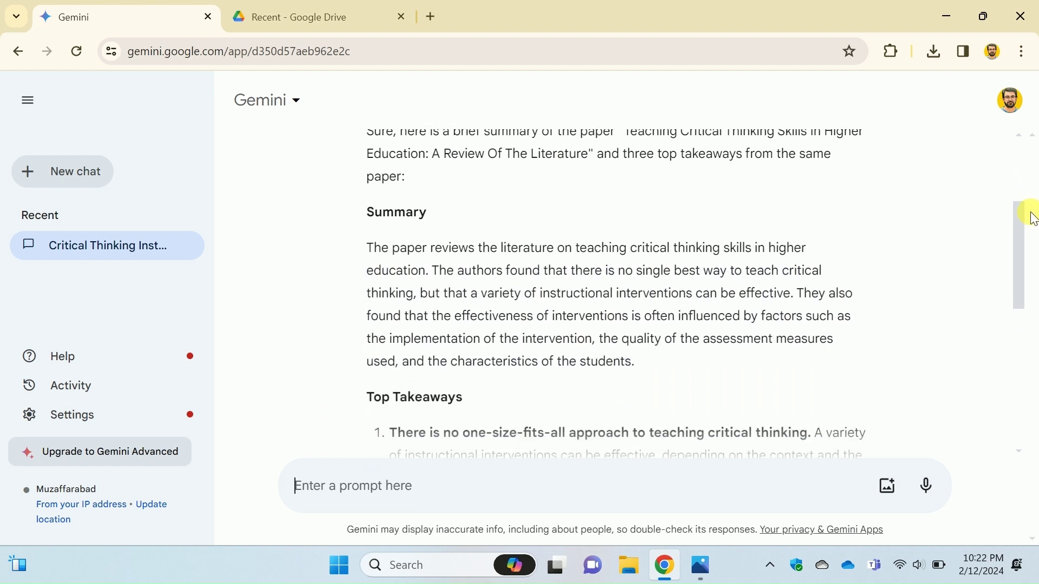
left_click_drag(366, 247, 803, 248)
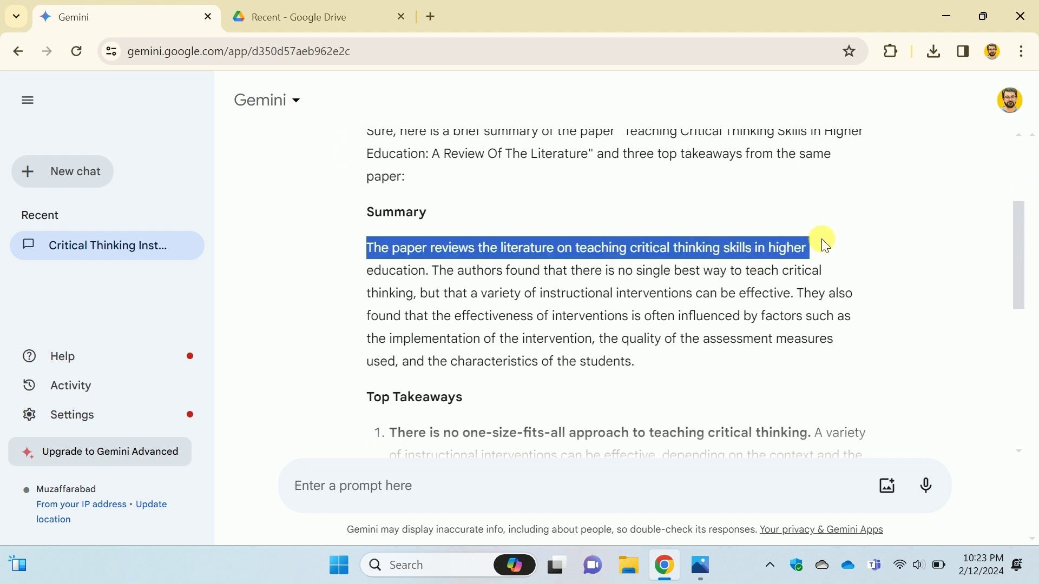
left_click_drag(365, 248, 432, 276)
left_click(431, 277)
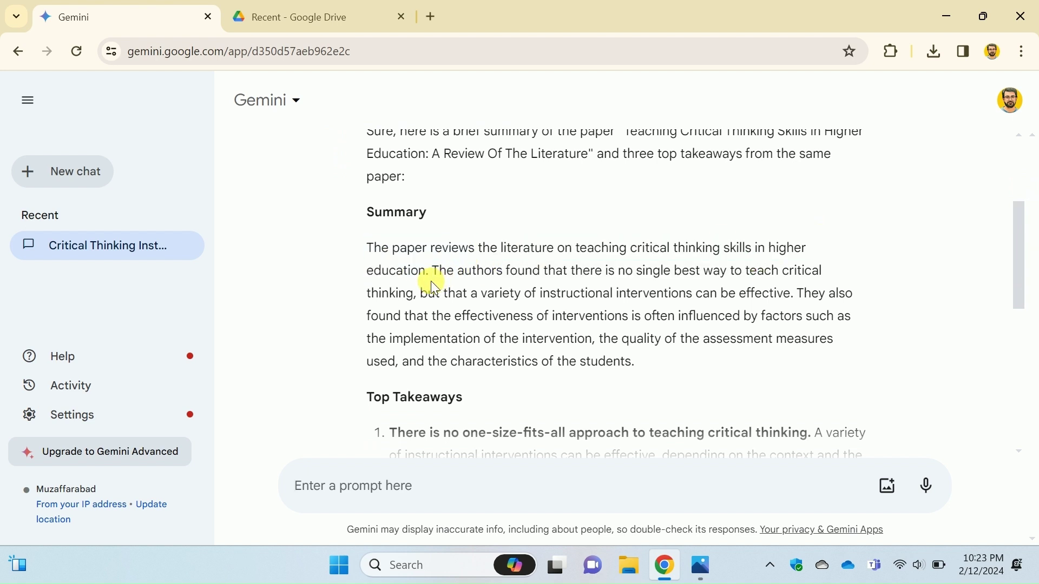
mouse_move(432, 270)
left_mouse_down()
mouse_move(827, 284)
mouse_move(840, 302)
mouse_move(807, 300)
mouse_move(816, 278)
left_mouse_up()
left_click(944, 287)
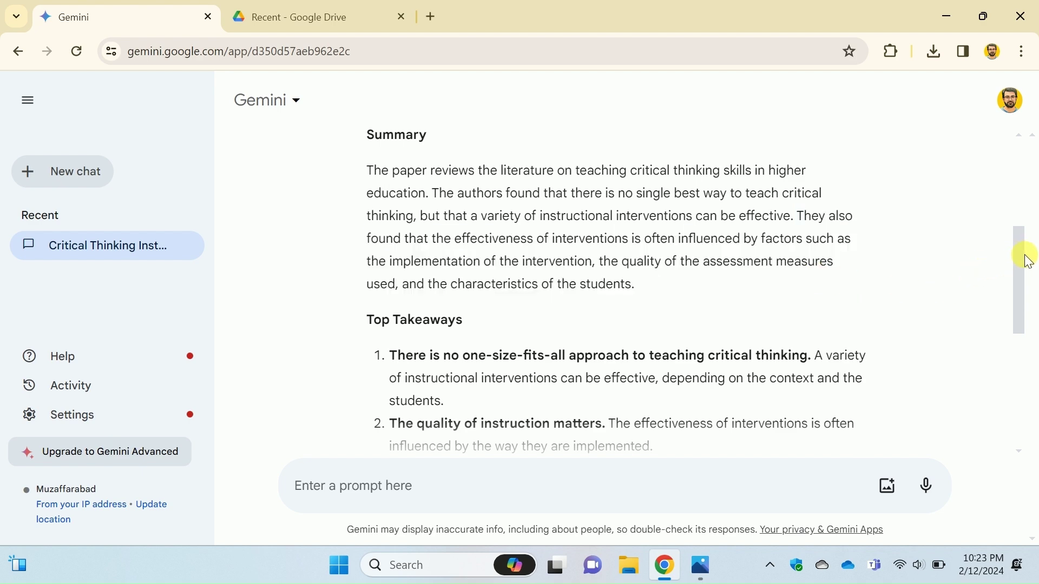
left_click_drag(1022, 258, 1012, 305)
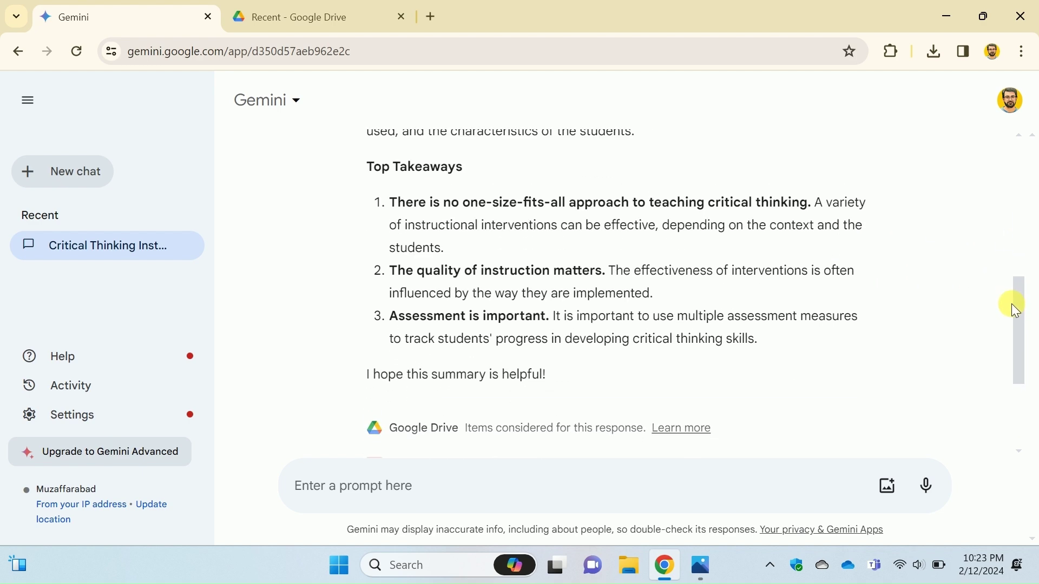
left_click_drag(397, 216, 816, 222)
left_click(814, 225)
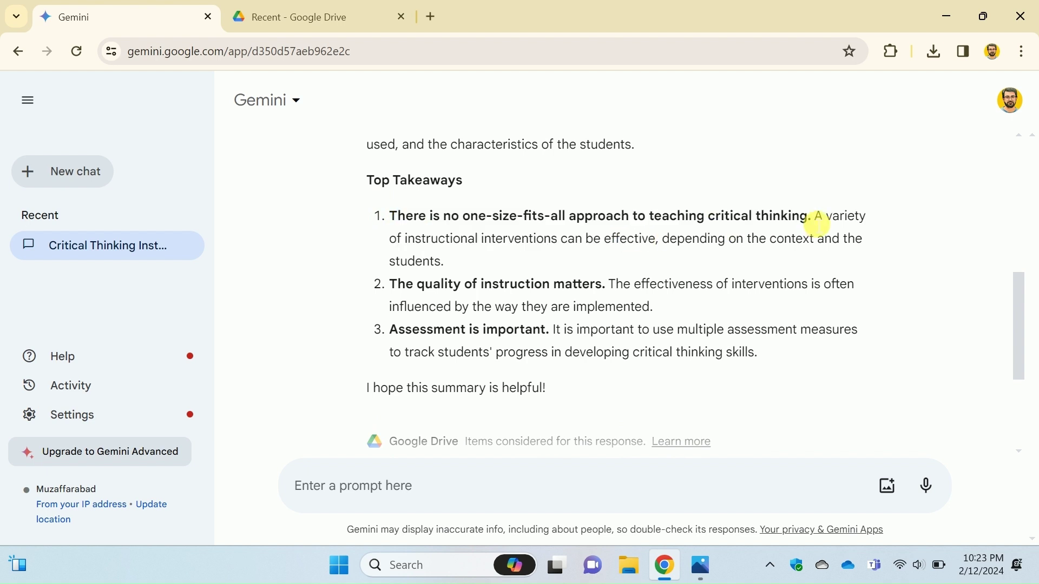
left_click_drag(389, 286, 613, 289)
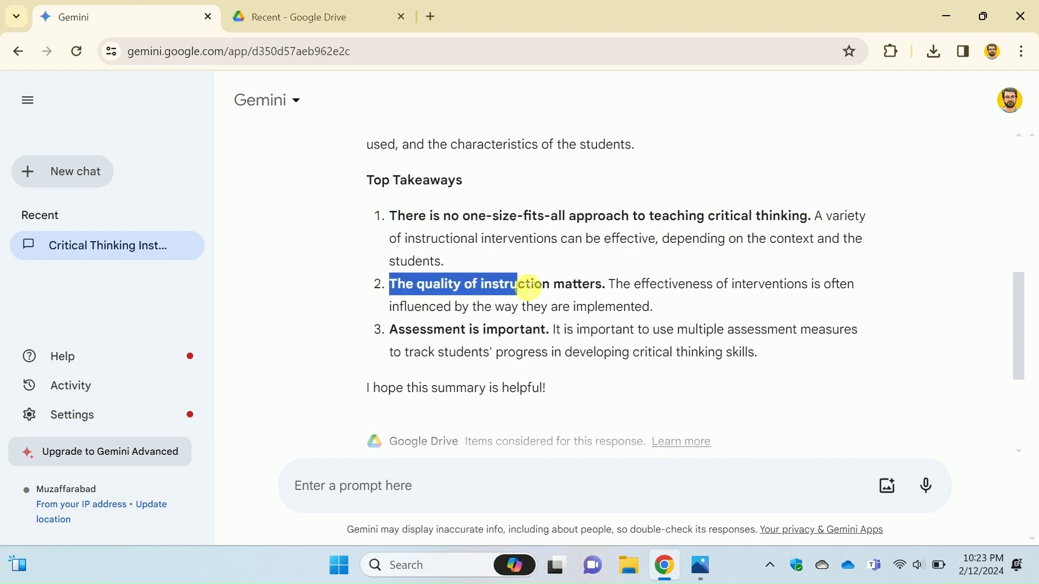
left_click(609, 289)
left_click_drag(389, 331, 551, 333)
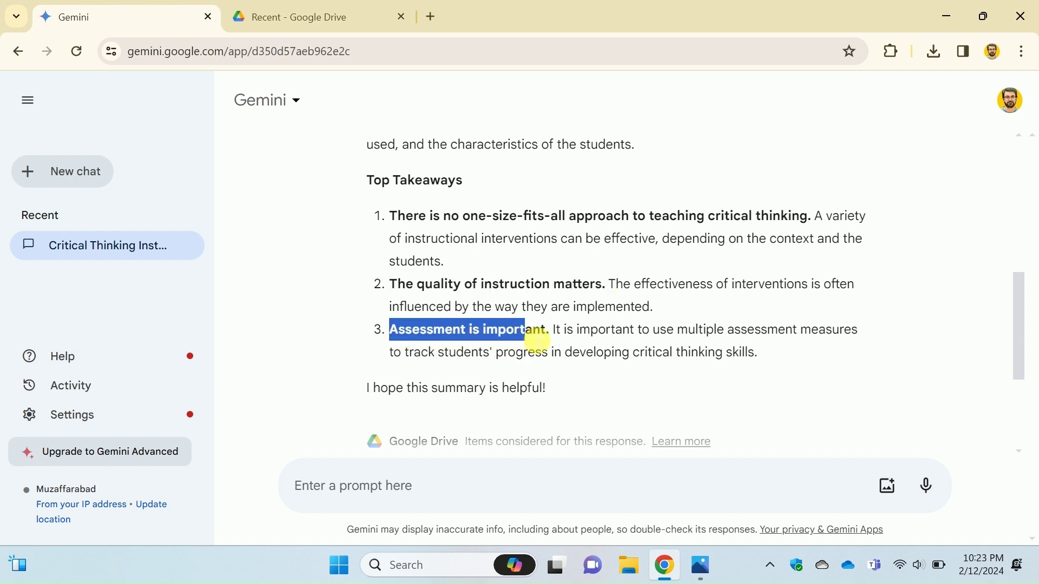
left_click(560, 339)
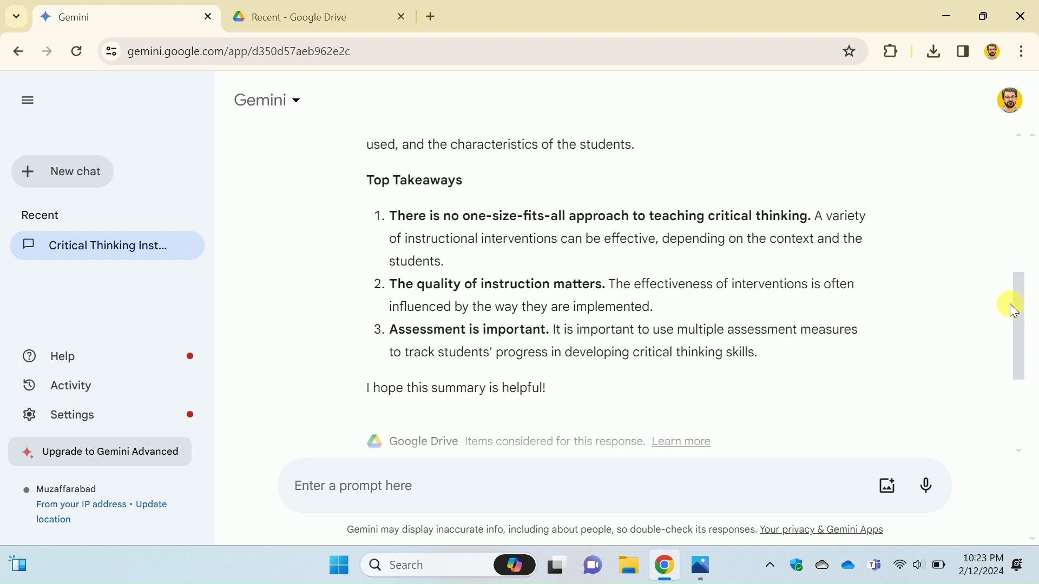
left_click_drag(1020, 304, 1019, 328)
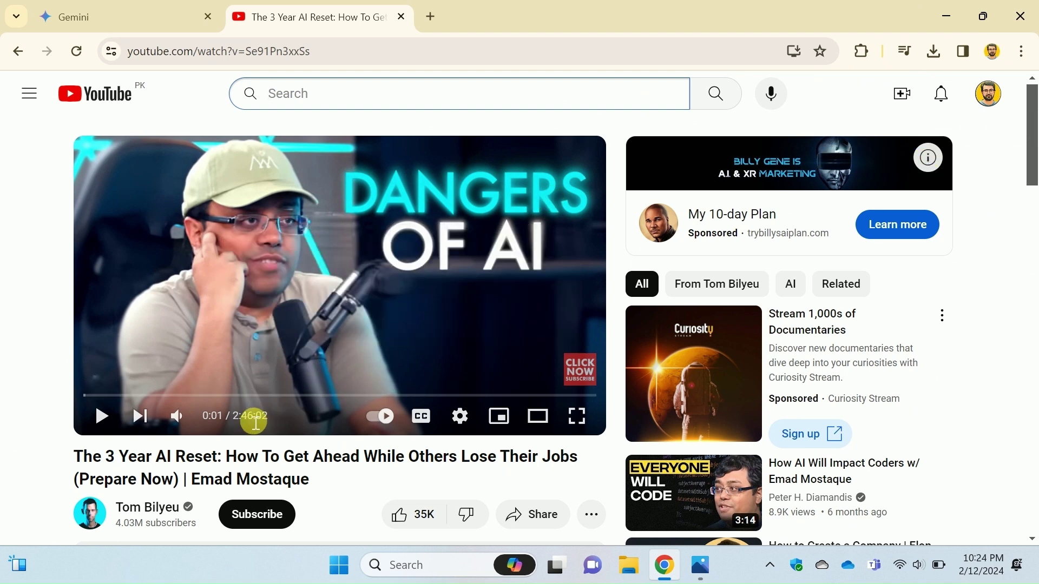
- Check the AI Reset video's total duration and select its web address for copying
double_click(243, 415)
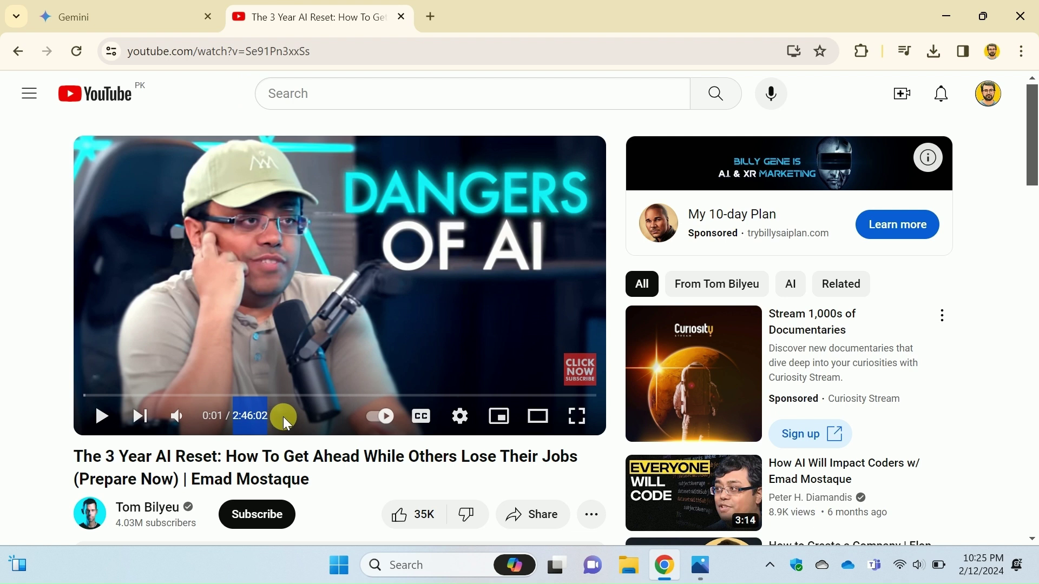
left_click(327, 495)
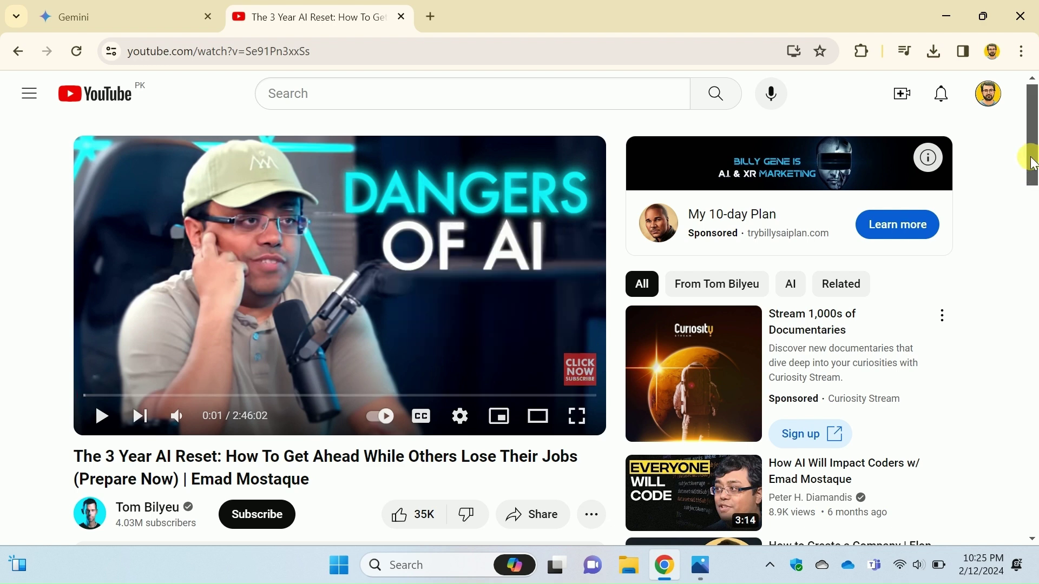
mouse_move(1031, 162)
left_mouse_down()
mouse_move(1030, 226)
mouse_move(1033, 142)
left_mouse_up()
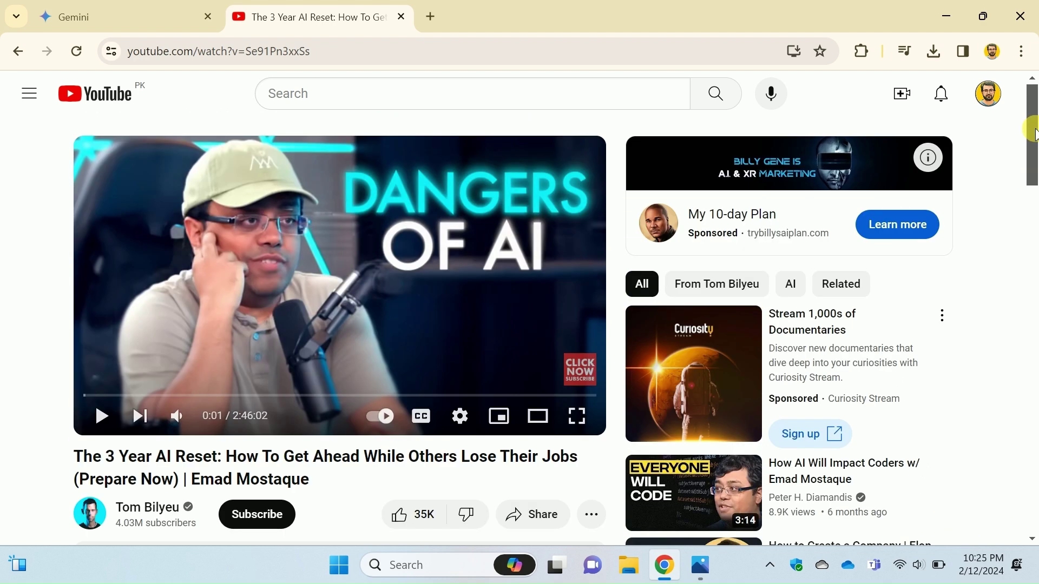
left_click(332, 56)
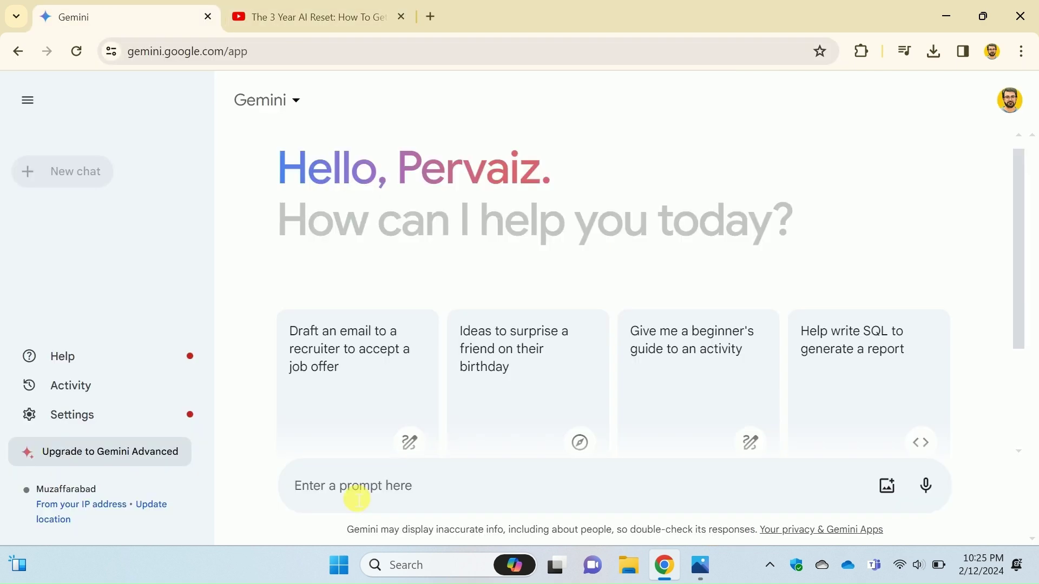
type("@")
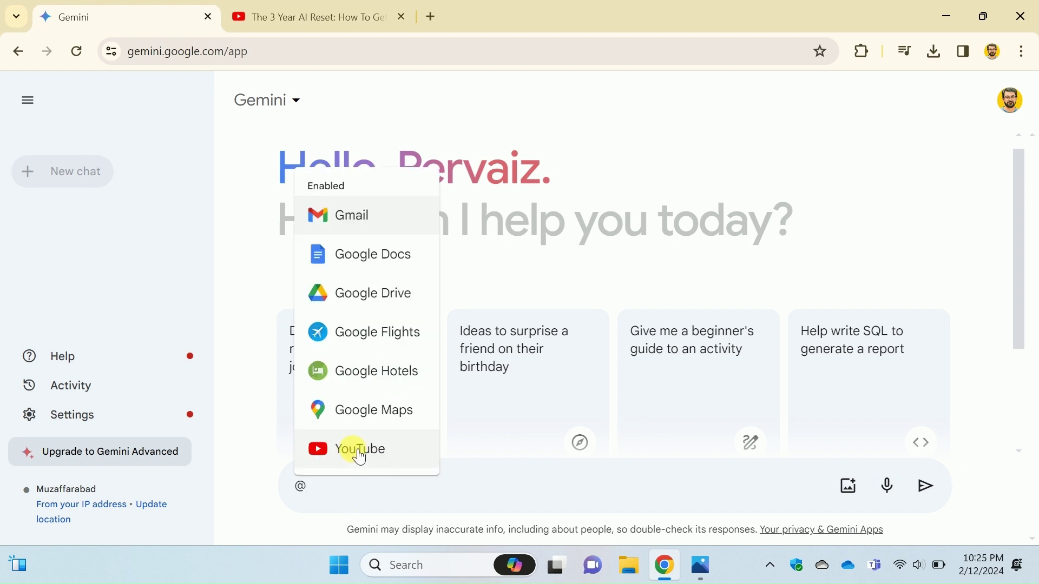
left_click(359, 449)
type("https://www.youtube.com/watch?v=Se91Pn3xxSs")
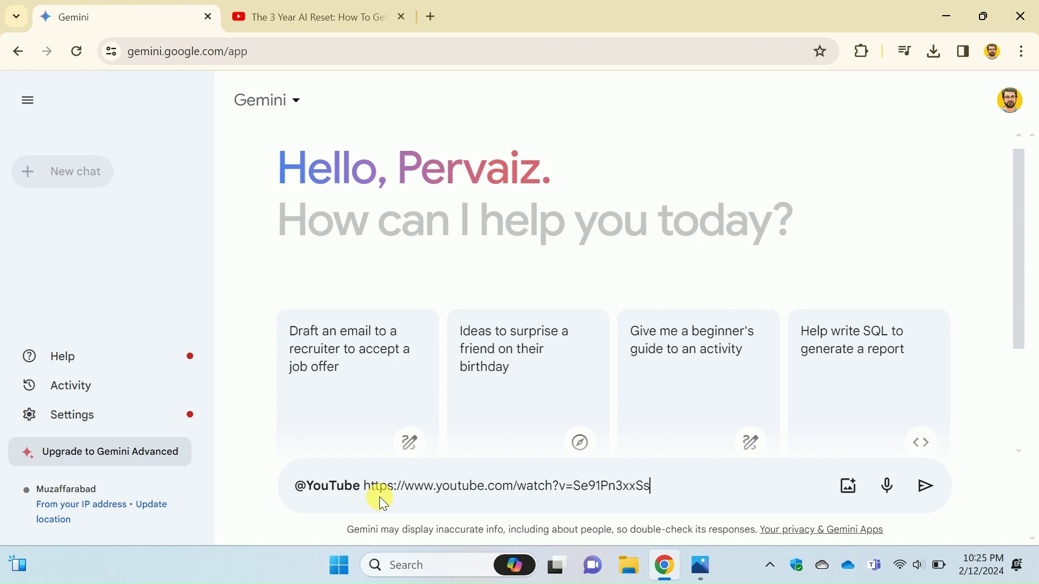
left_click(364, 485)
type("\"")
left_click(656, 486)
type("\" please")
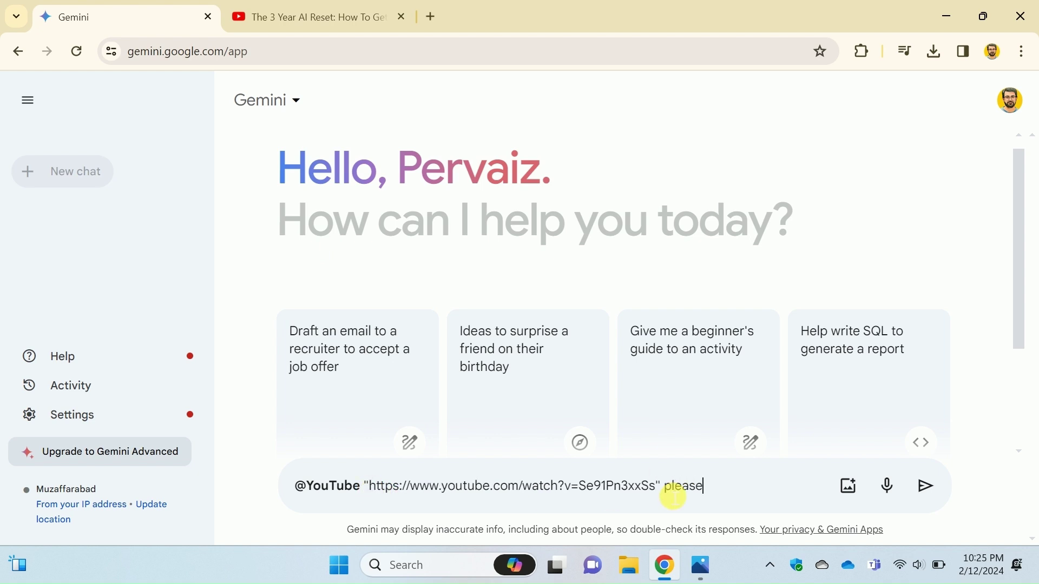
type(" write a summary o")
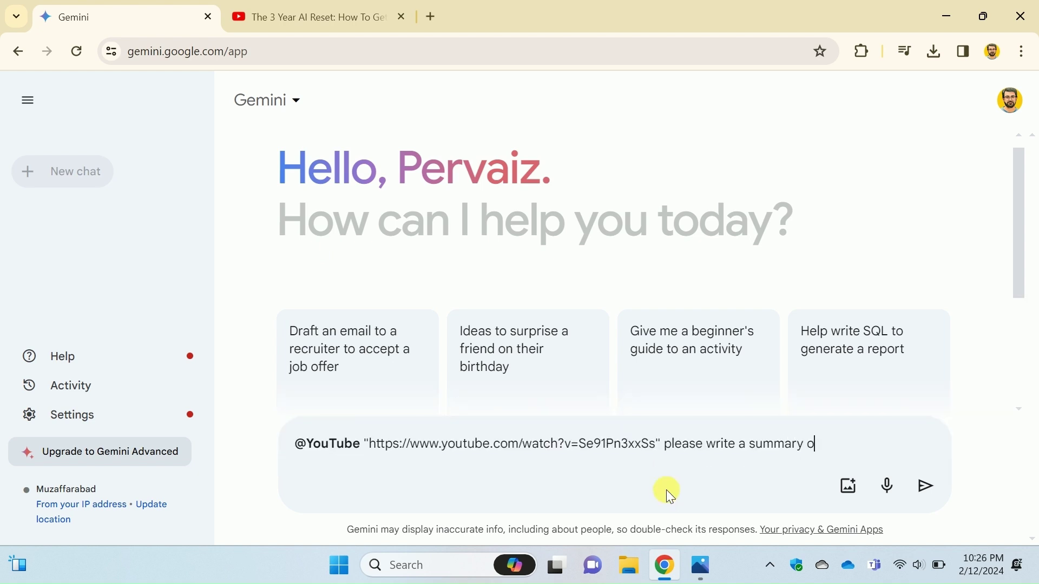
type("f the video and extract six")
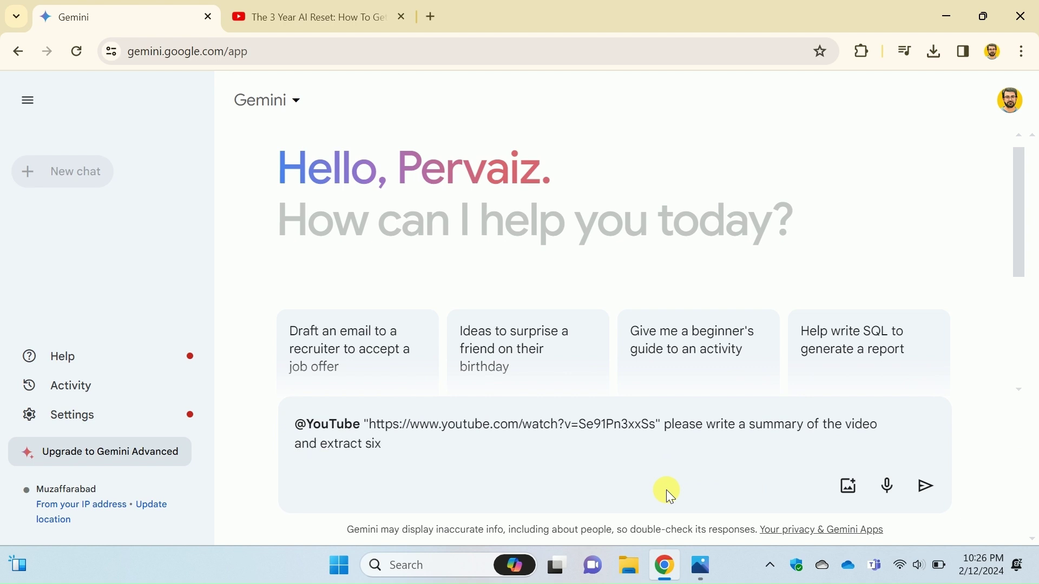
type(" top key points from the vide")
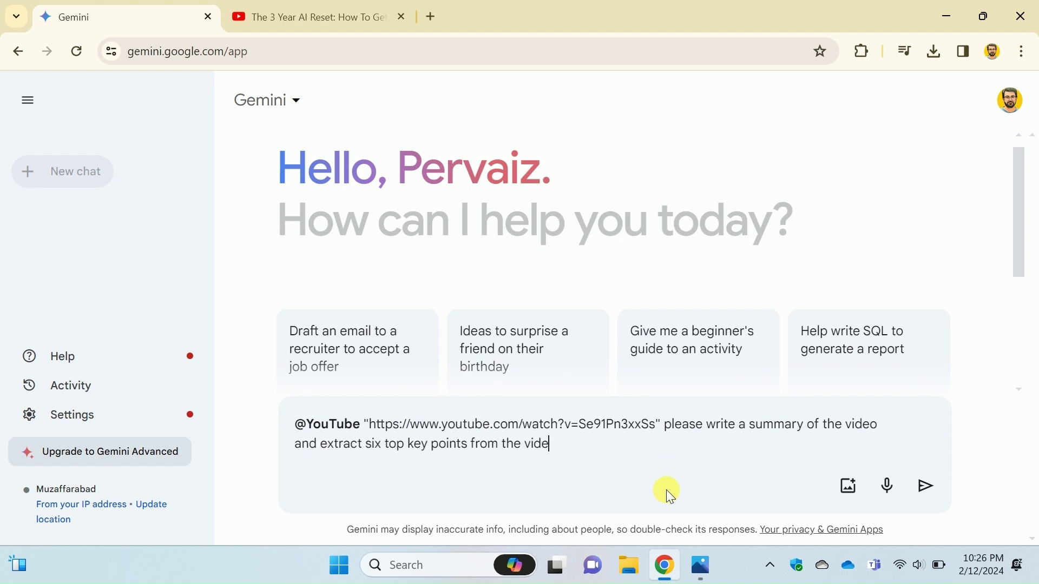
type("o?")
key("Return")
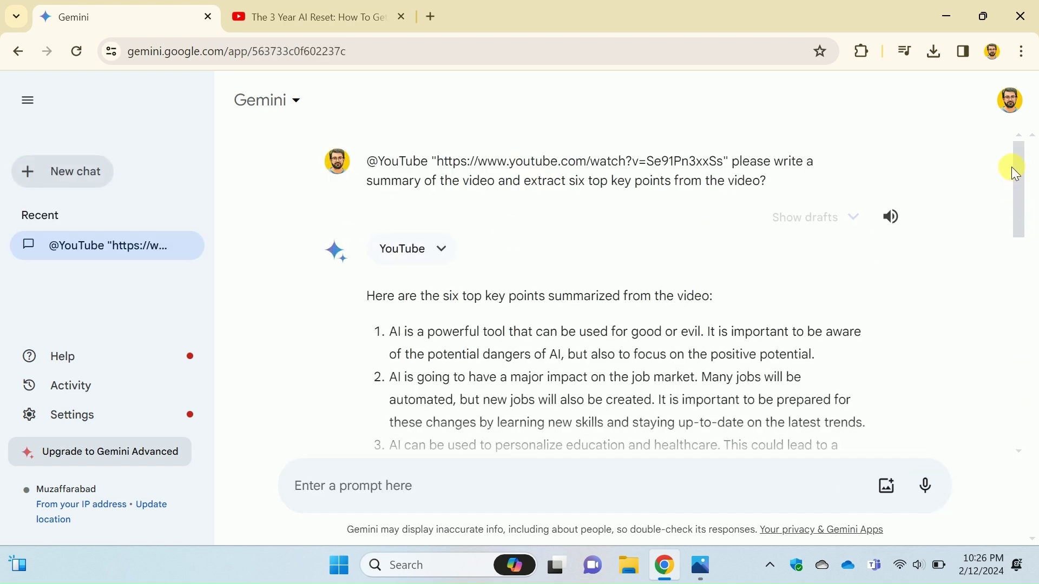
mouse_move(1015, 170)
left_mouse_down()
mouse_move(1033, 304)
mouse_move(1022, 357)
left_mouse_up()
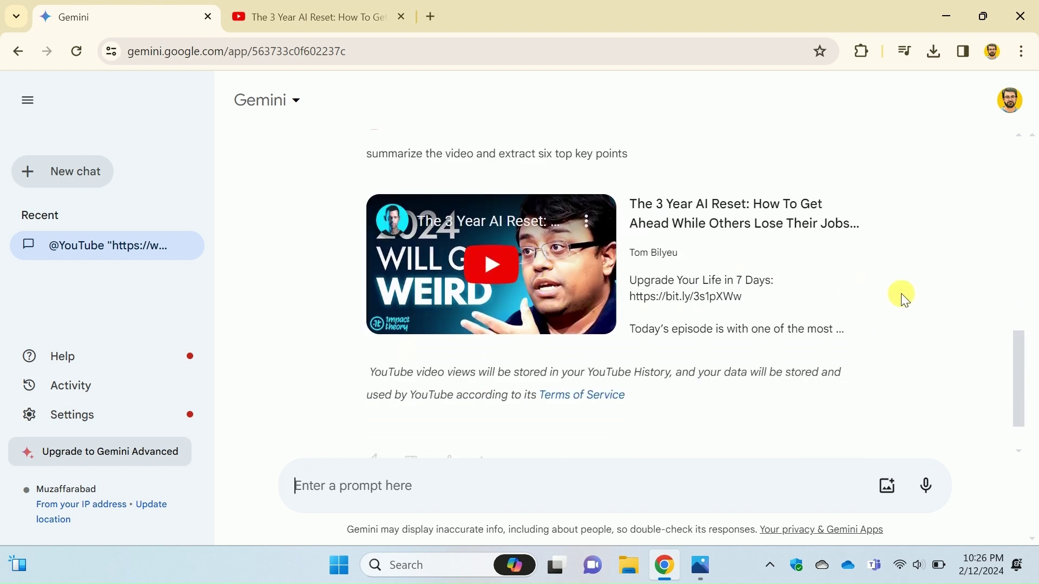
left_click_drag(1020, 323, 1012, 243)
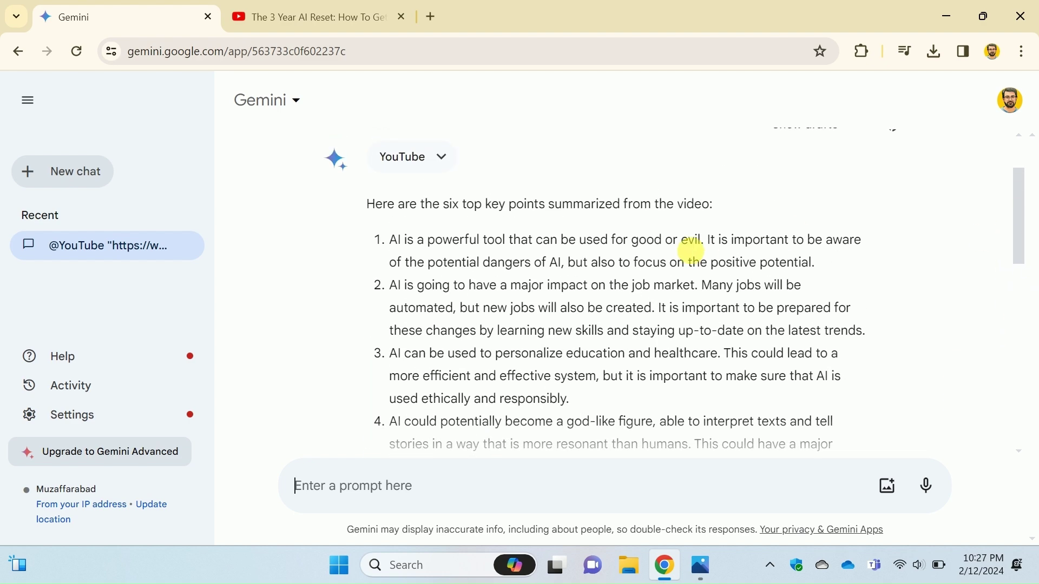